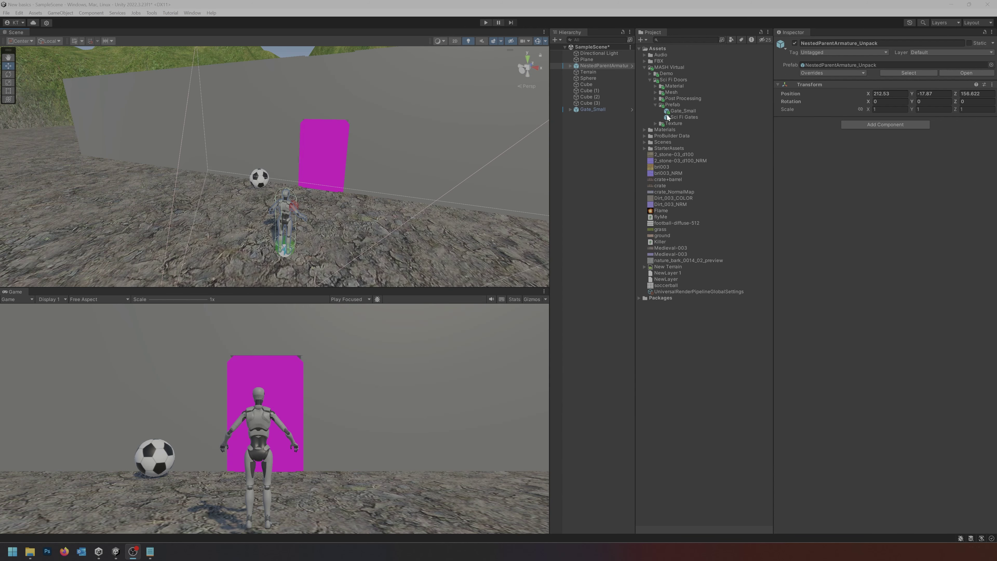
- Convert the project's built-in materials to URP with the Render Pipeline Converter's Material Upgrade, then close the converter
{"action": "left_click", "coordinate": [684, 112]}
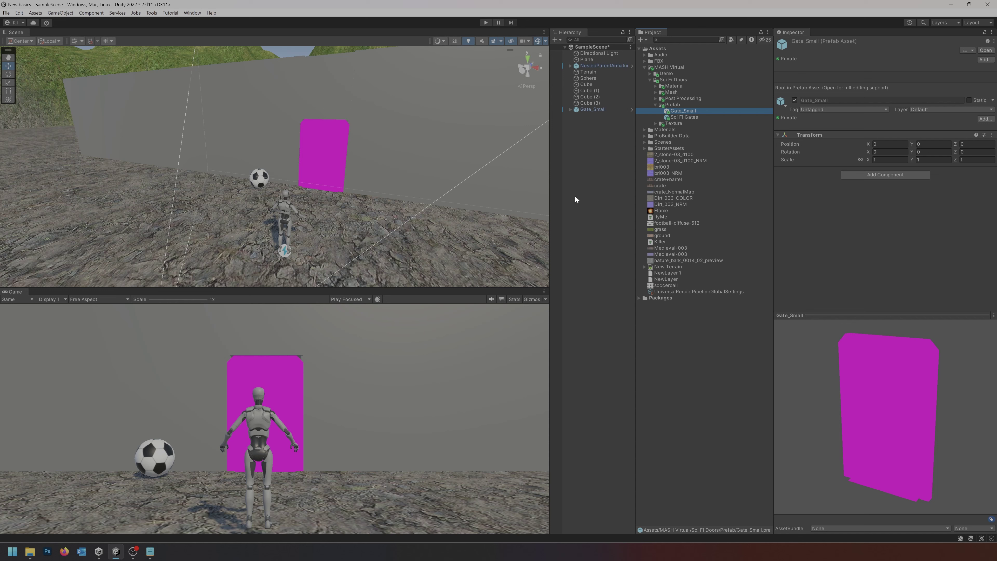
{"action": "left_click", "coordinate": [190, 13]}
{"action": "mouse_move", "coordinate": [256, 68]}
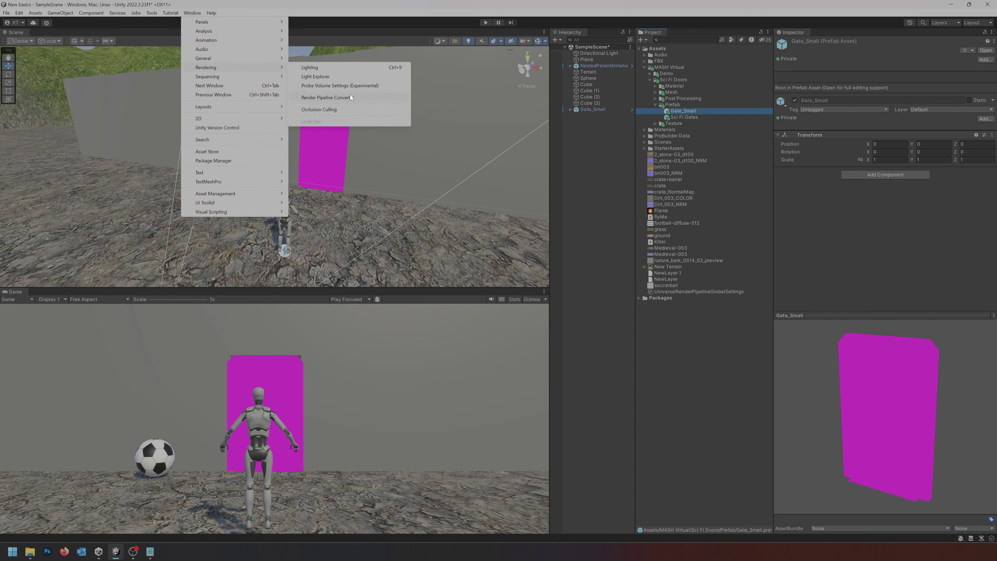
{"action": "left_click", "coordinate": [358, 99]}
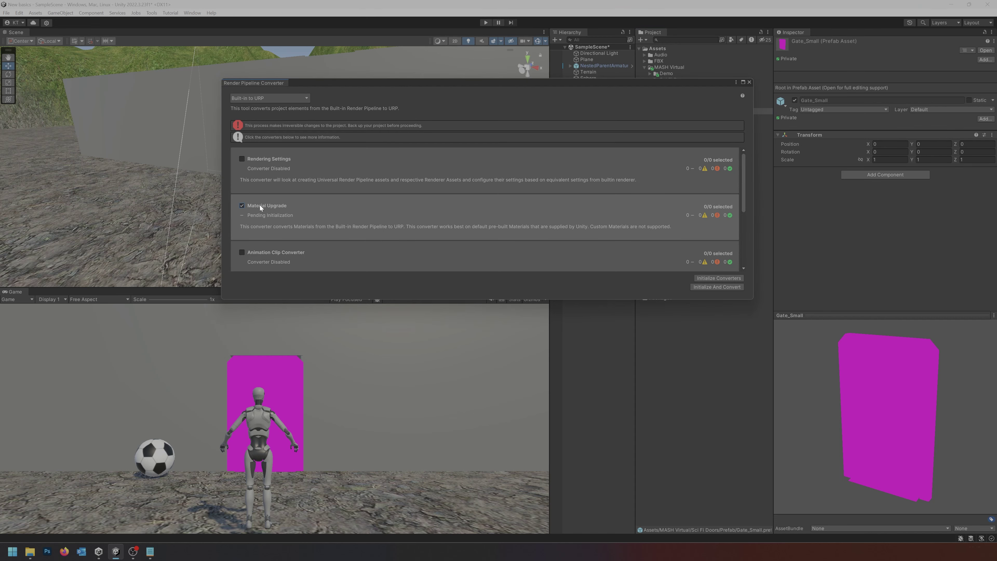
{"action": "left_click", "coordinate": [715, 287]}
{"action": "left_click", "coordinate": [514, 286]}
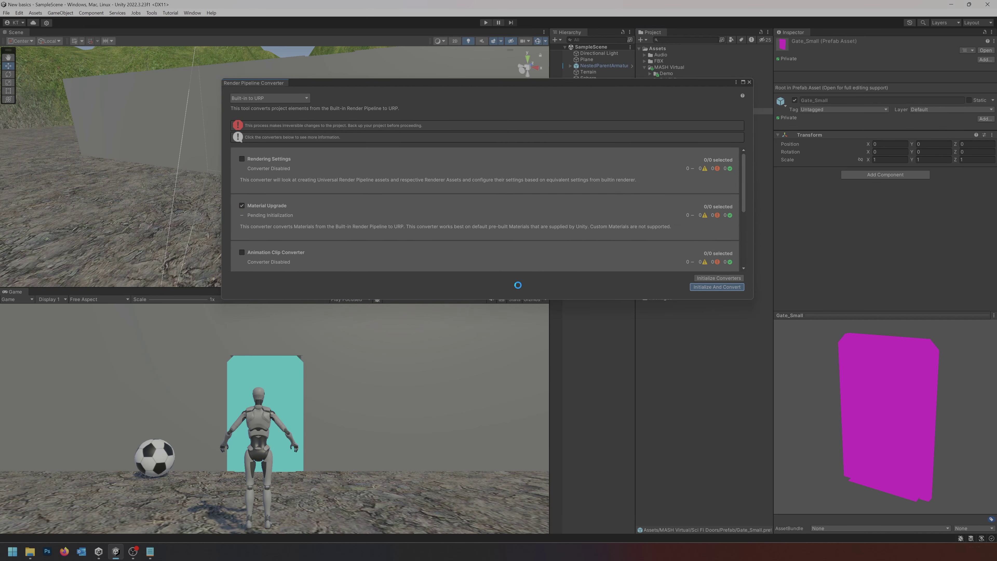
{"action": "left_click", "coordinate": [749, 82]}
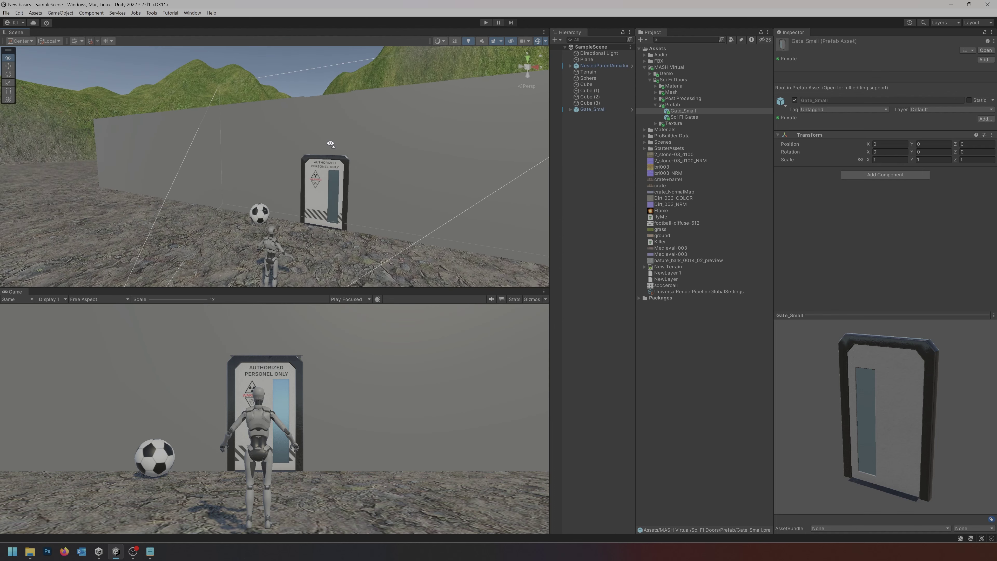
- Expand the Gate_Small object in the scene hierarchy and select its Door child
{"action": "key", "text": "w"}
{"action": "right_click_drag", "start_coordinate": [329, 142], "coordinate": [291, 165]}
{"action": "left_click", "coordinate": [285, 148]}
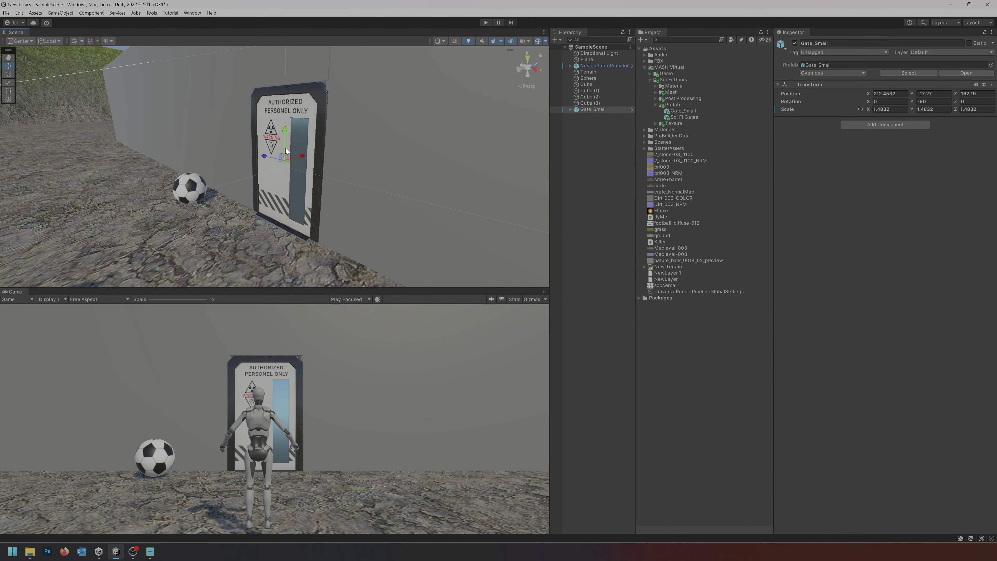
{"action": "left_click", "coordinate": [570, 109]}
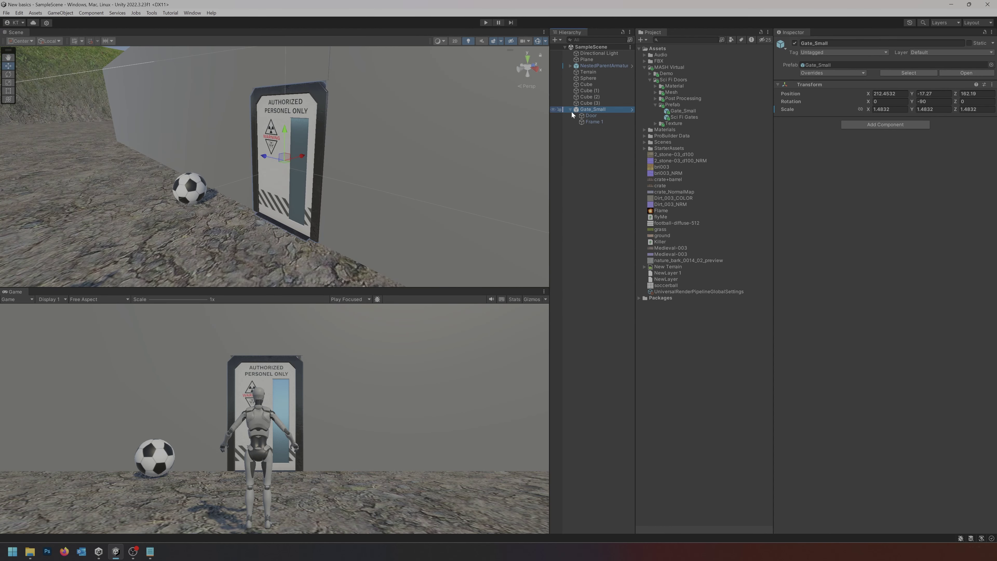
{"action": "left_click", "coordinate": [598, 117]}
{"action": "left_click", "coordinate": [597, 123]}
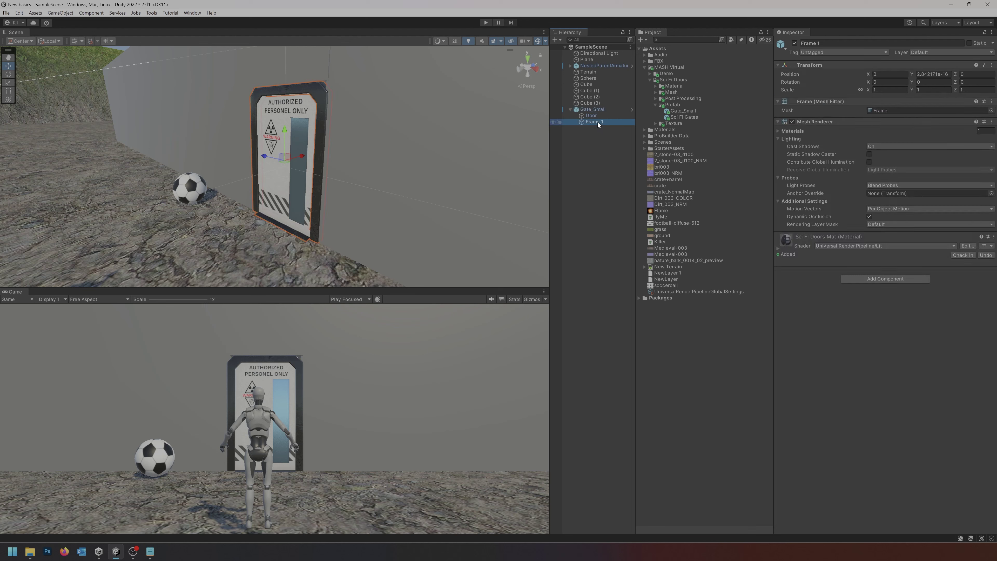
{"action": "left_click", "coordinate": [593, 116]}
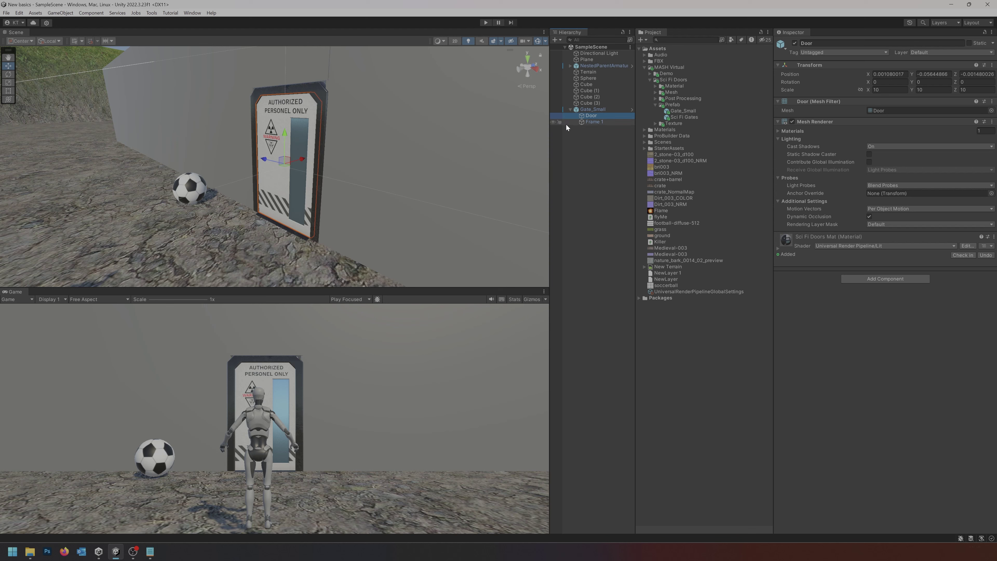
- Open the Animation window and create an animation clip named doorAnim for the Door
{"action": "left_click", "coordinate": [192, 13]}
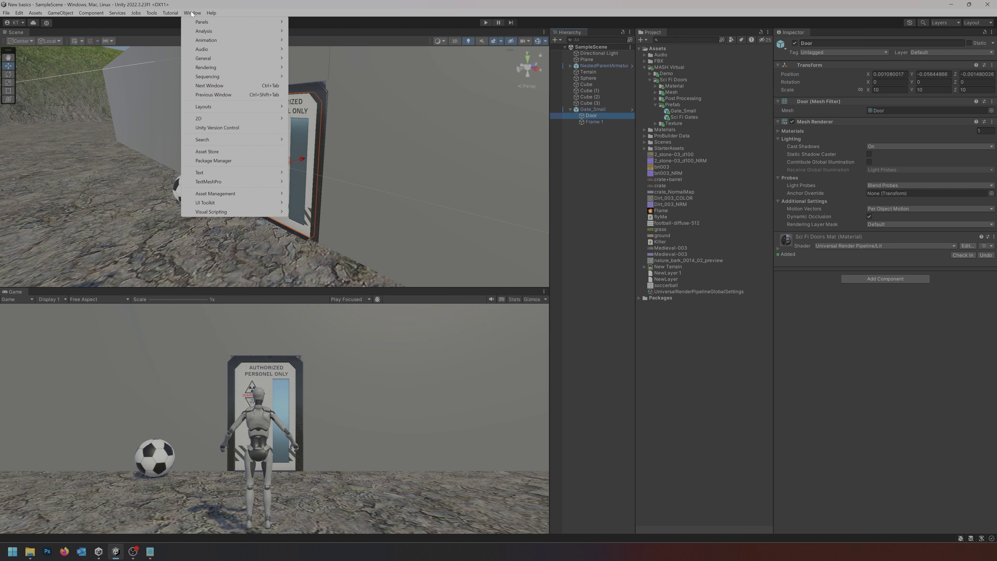
{"action": "mouse_move", "coordinate": [206, 40]}
{"action": "left_click", "coordinate": [310, 40]}
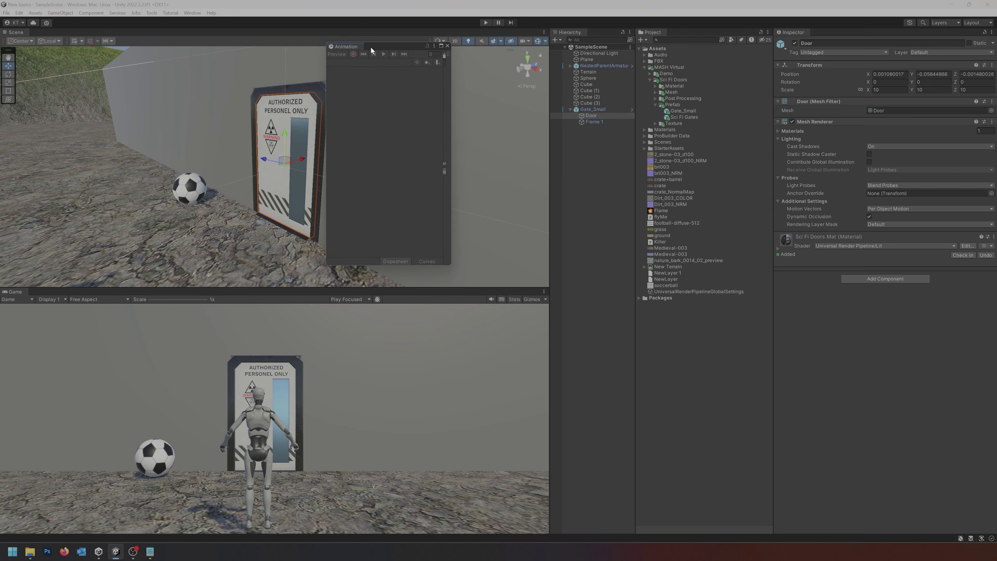
{"action": "left_click_drag", "start_coordinate": [371, 46], "coordinate": [423, 84]}
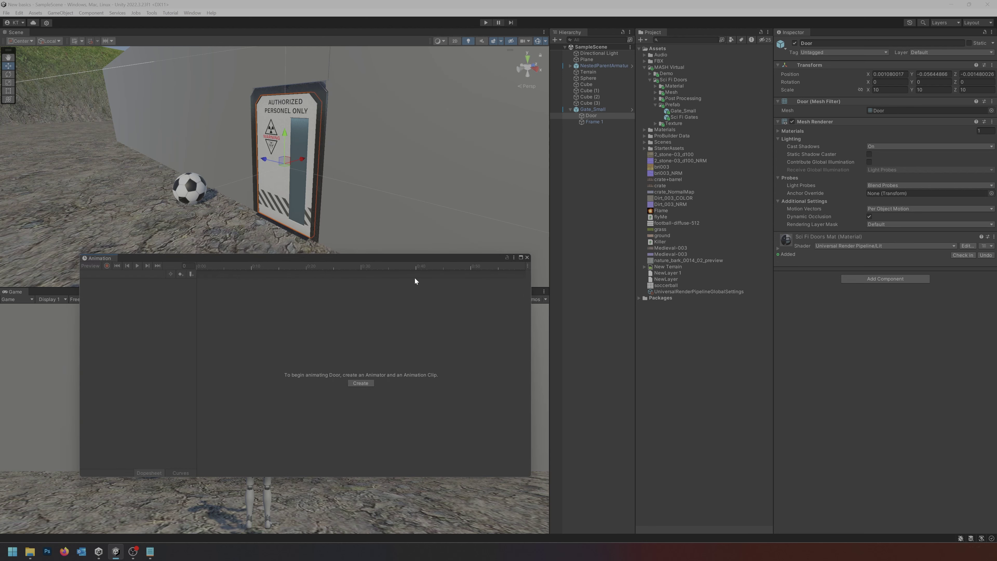
{"action": "left_click", "coordinate": [359, 383]}
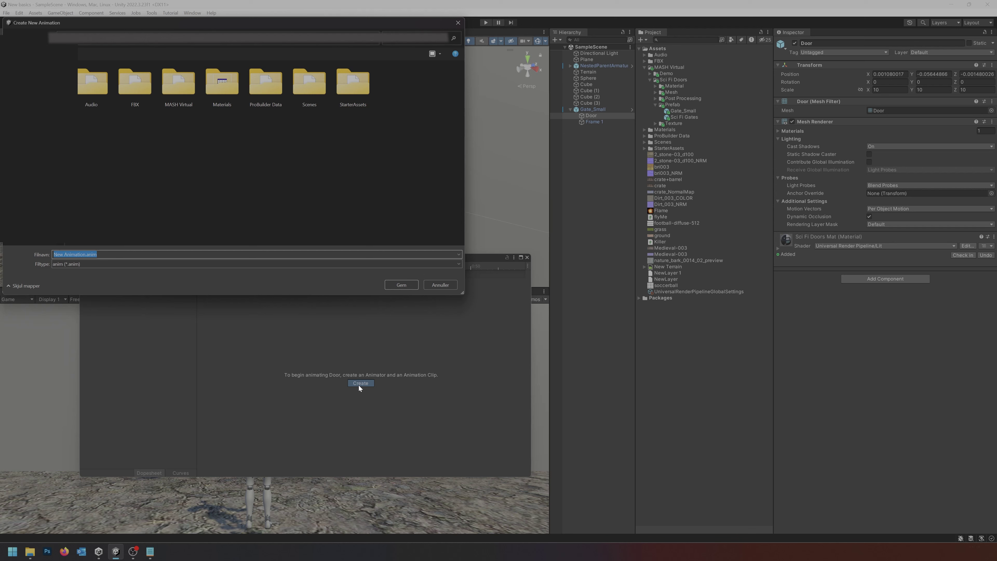
{"action": "type", "text": "doorAnim"}
{"action": "key", "text": "Return"}
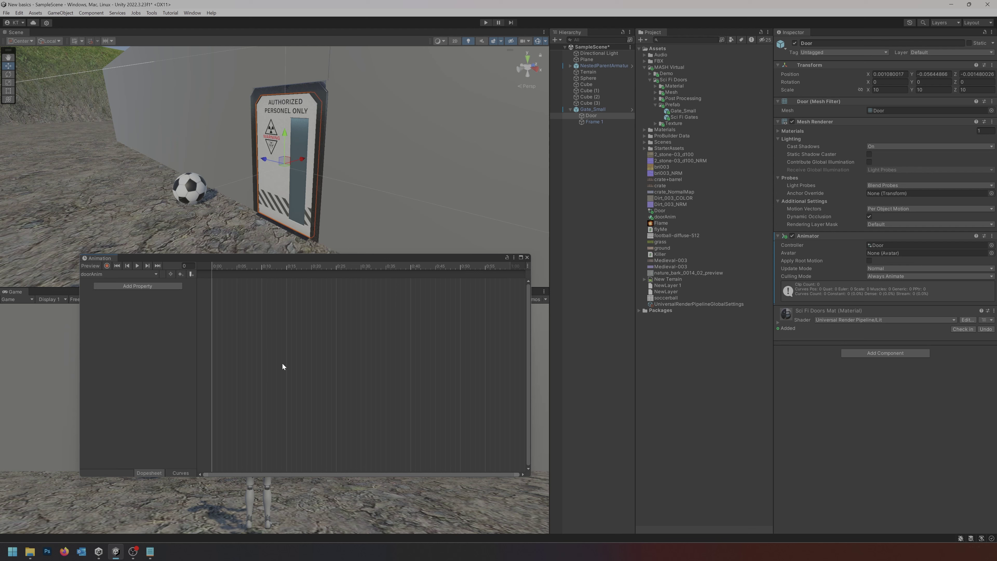
- Add the Door's Transform Position as an animated property of the doorAnim clip
{"action": "left_click", "coordinate": [143, 287]}
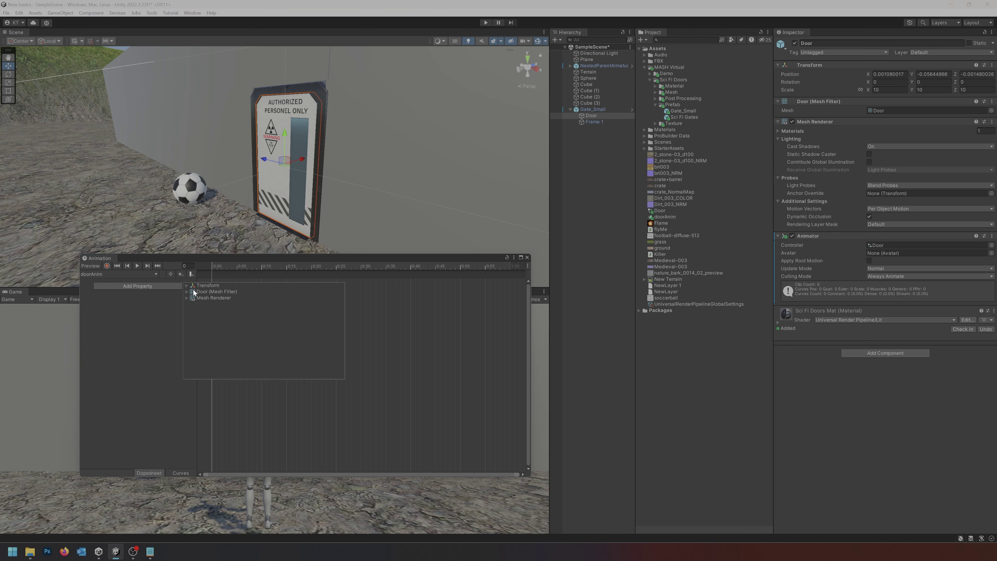
{"action": "left_click", "coordinate": [187, 284]}
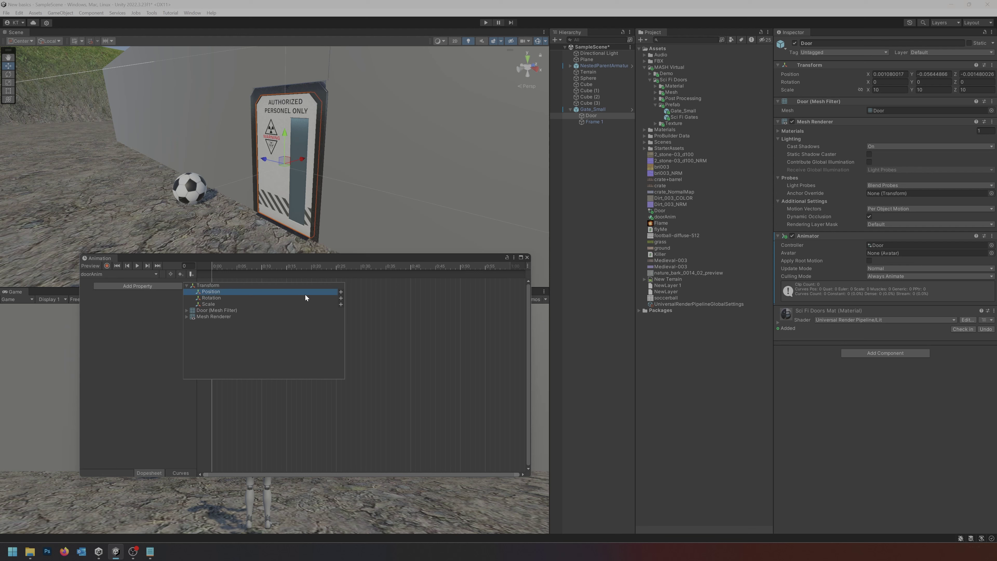
{"action": "left_click", "coordinate": [341, 292]}
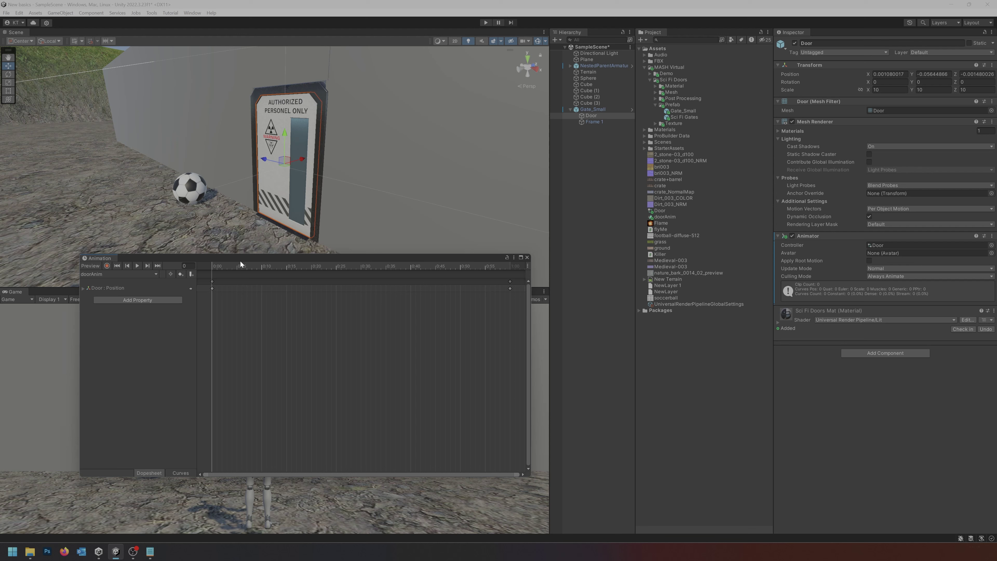
- Record the Door slid sideways out of its frame to about Z 1.284 at frame 60, and preview the clip from the start
{"action": "left_click_drag", "start_coordinate": [240, 263], "coordinate": [211, 267]}
{"action": "left_click_drag", "start_coordinate": [477, 264], "coordinate": [508, 271]}
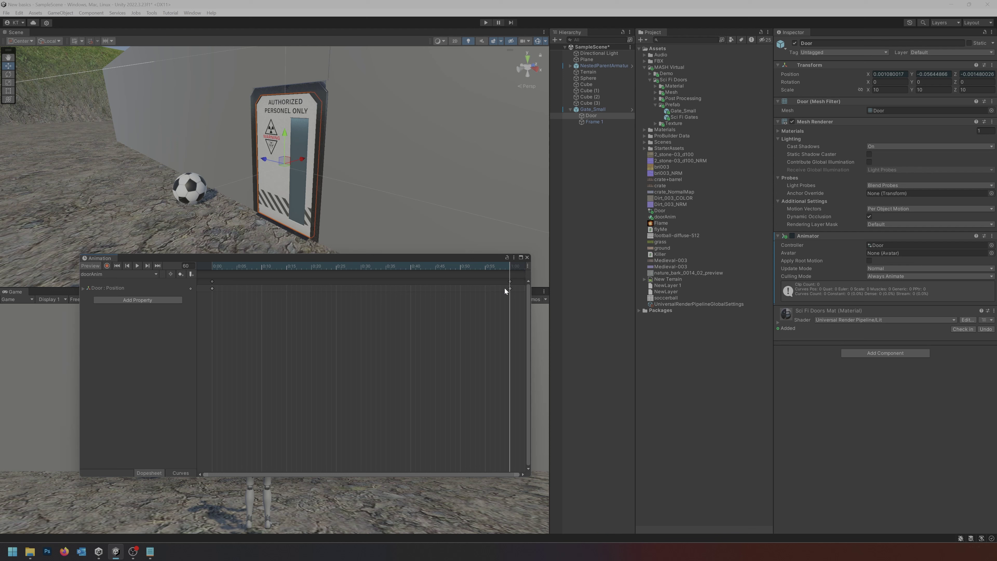
{"action": "left_click", "coordinate": [107, 266]}
{"action": "left_click_drag", "start_coordinate": [265, 158], "coordinate": [222, 157]}
{"action": "left_click", "coordinate": [106, 266]}
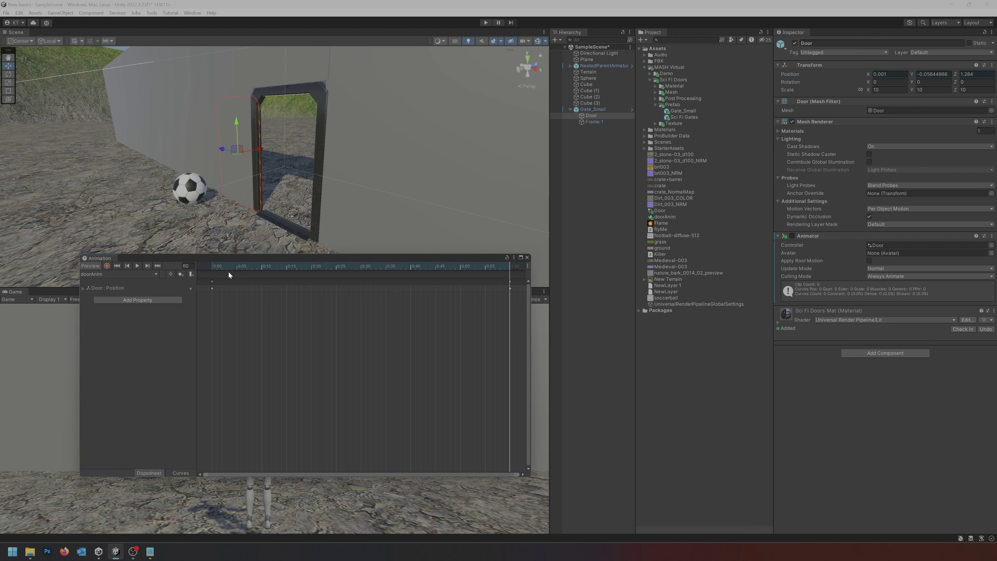
{"action": "left_click_drag", "start_coordinate": [400, 265], "coordinate": [205, 273]}
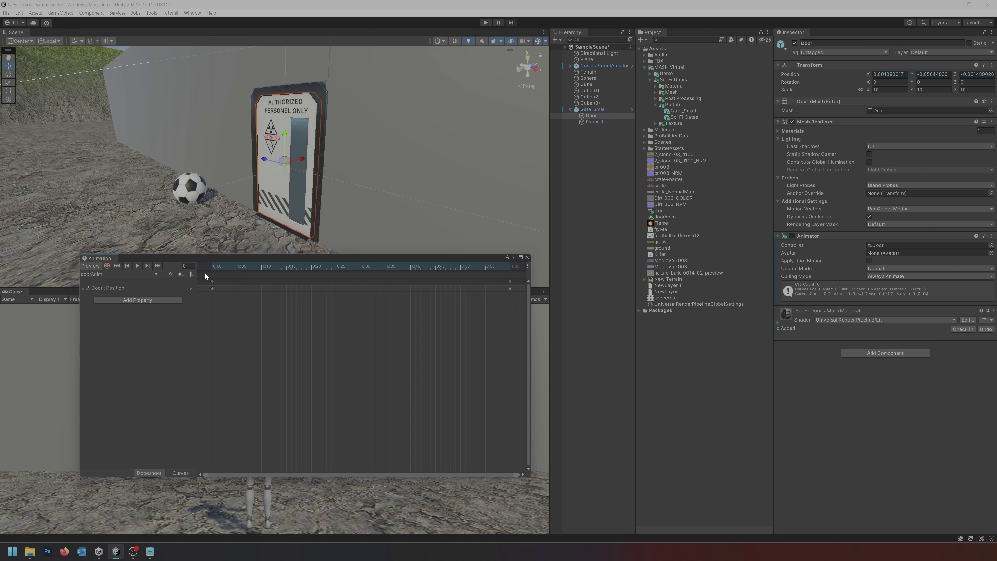
{"action": "left_click", "coordinate": [137, 266]}
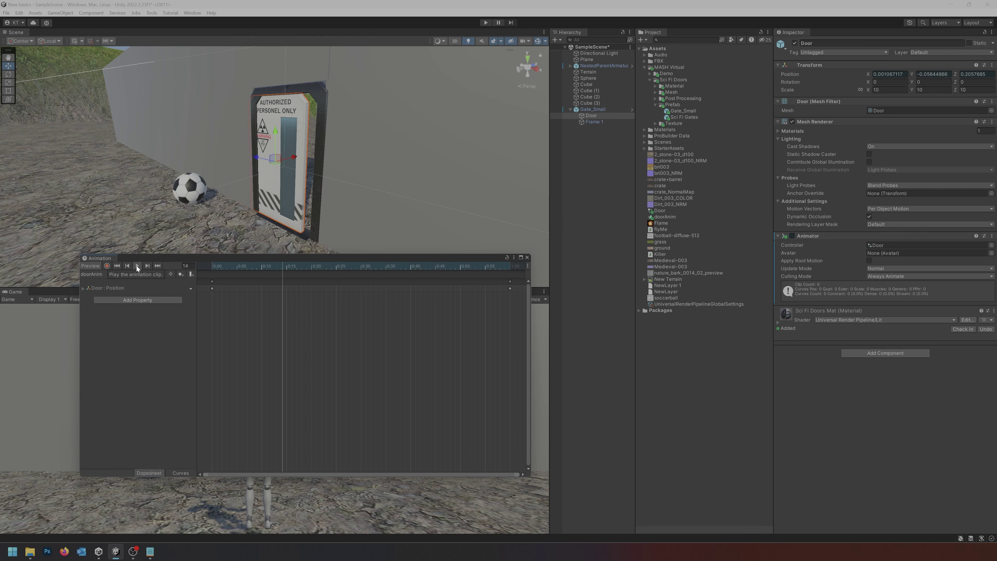
- Set both tangents of the first and last Position keyframes to Linear
{"action": "left_click_drag", "start_coordinate": [207, 301], "coordinate": [515, 285]}
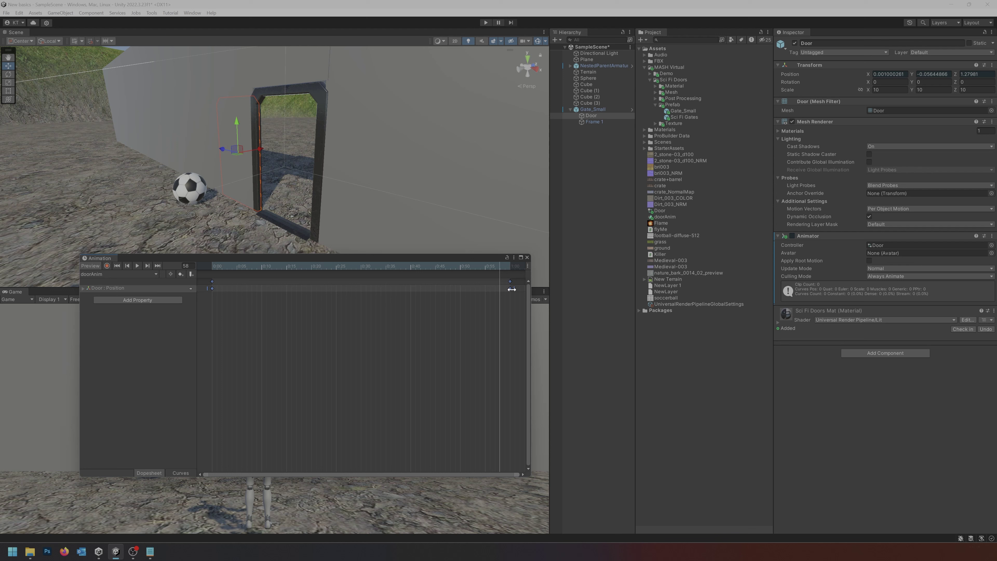
{"action": "right_click", "coordinate": [512, 289]}
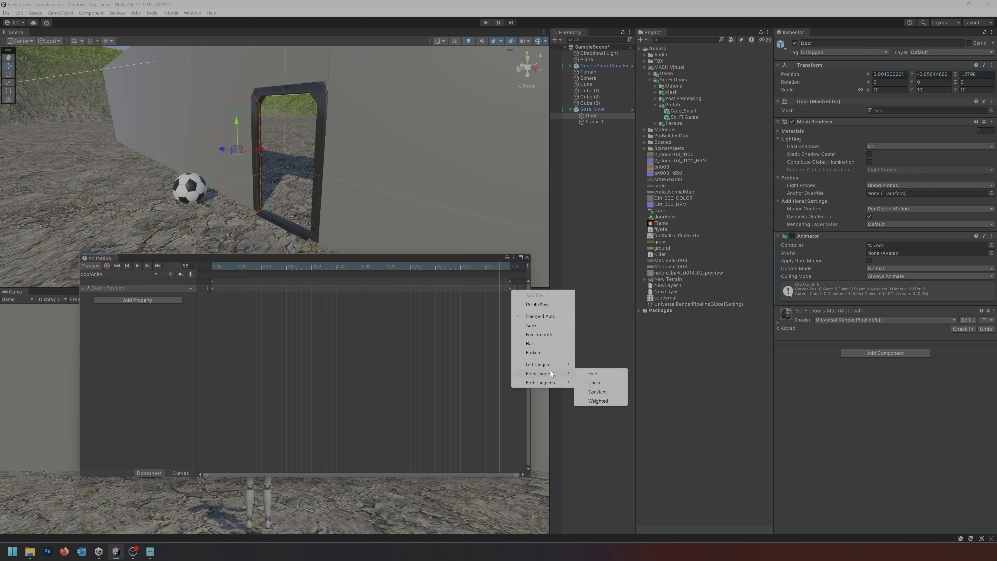
{"action": "mouse_move", "coordinate": [539, 382]}
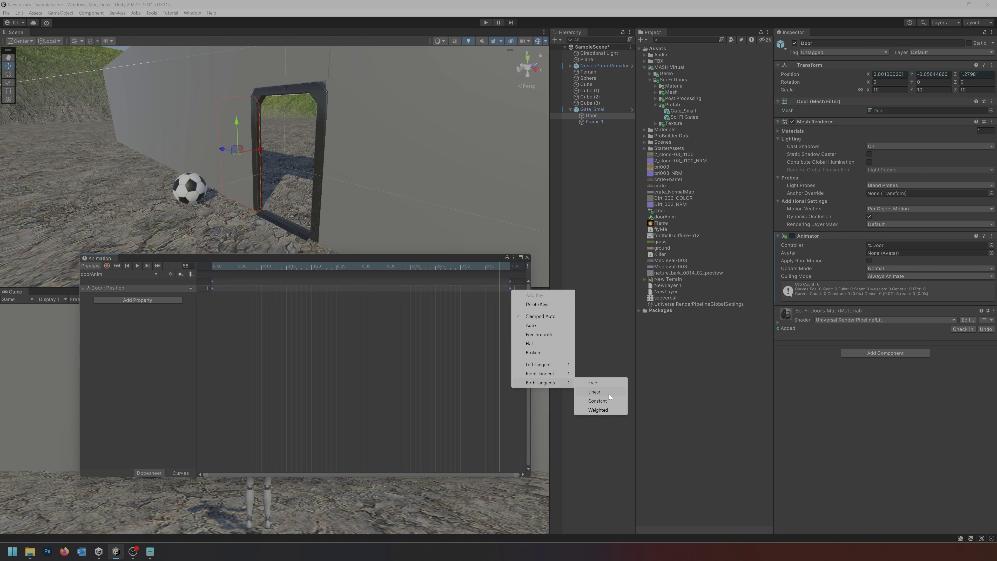
{"action": "left_click", "coordinate": [594, 391]}
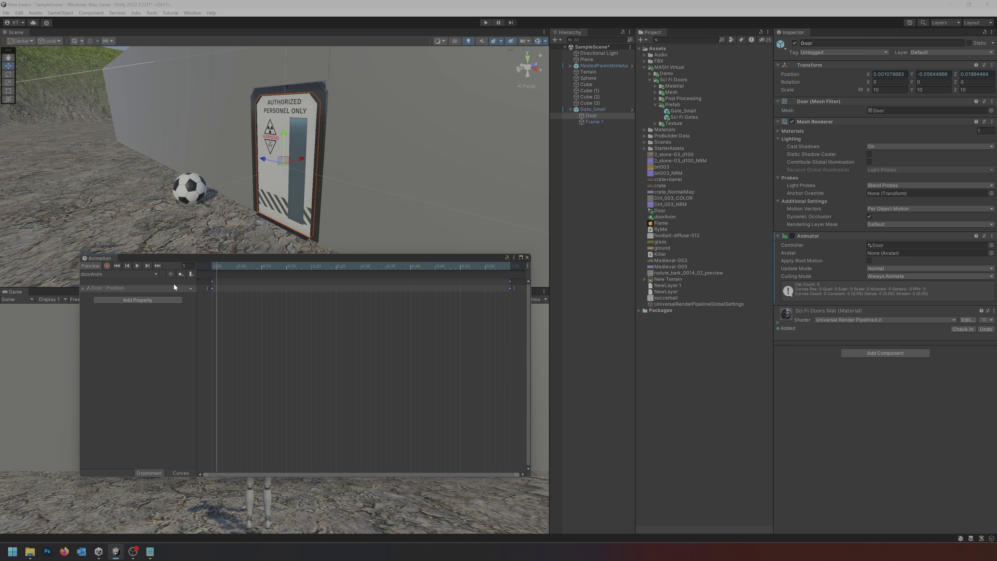
- Shorten the door animation by moving its end keyframe to frame 20, preview it, and close the Animation window
{"action": "left_click", "coordinate": [510, 288]}
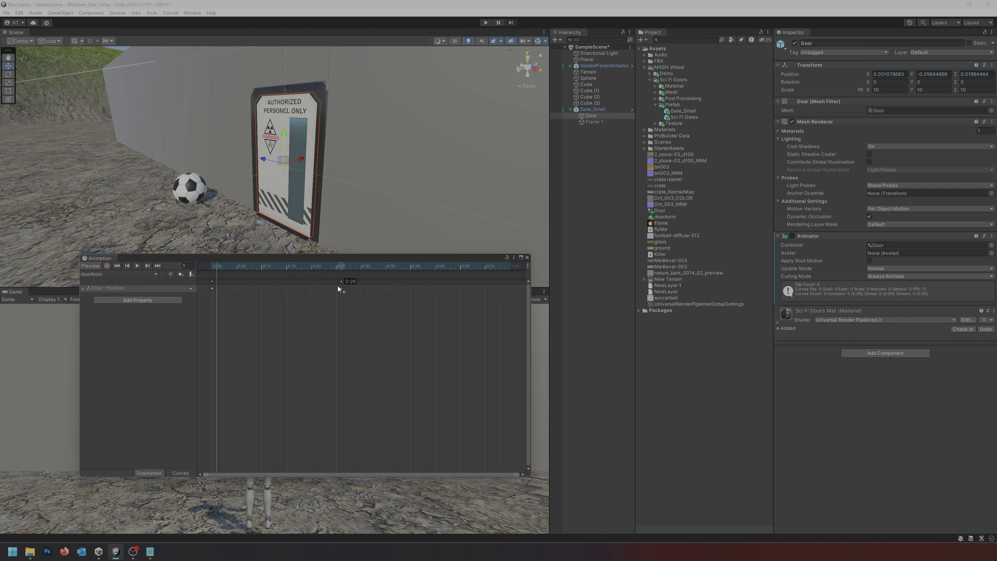
{"action": "left_click_drag", "start_coordinate": [307, 289], "coordinate": [312, 288]}
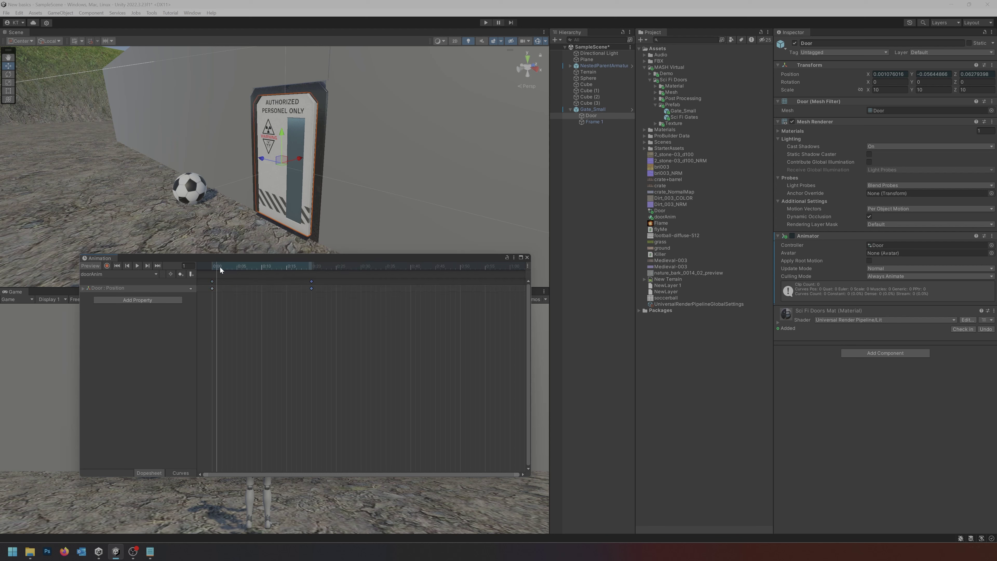
{"action": "left_click", "coordinate": [137, 265]}
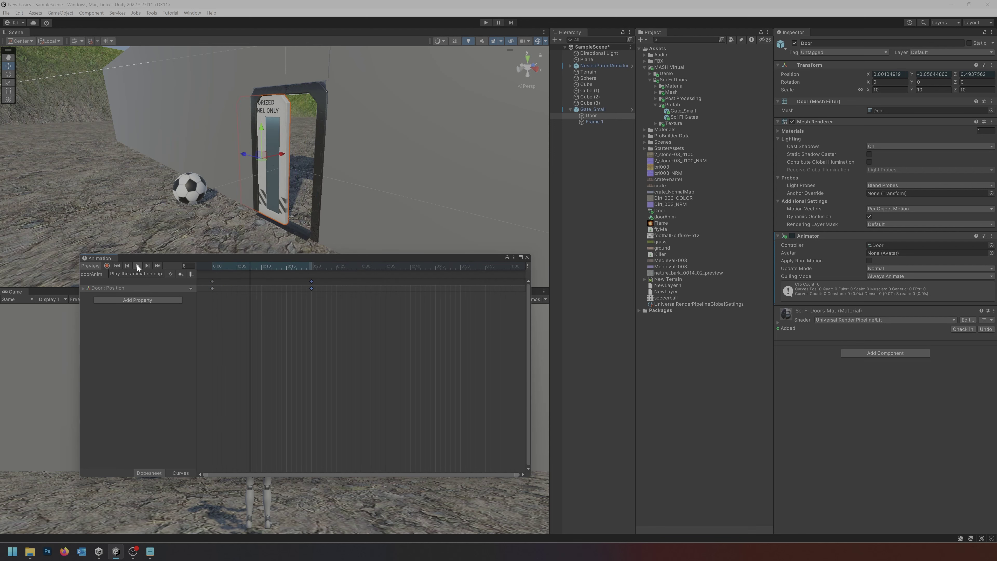
{"action": "left_click", "coordinate": [137, 265]}
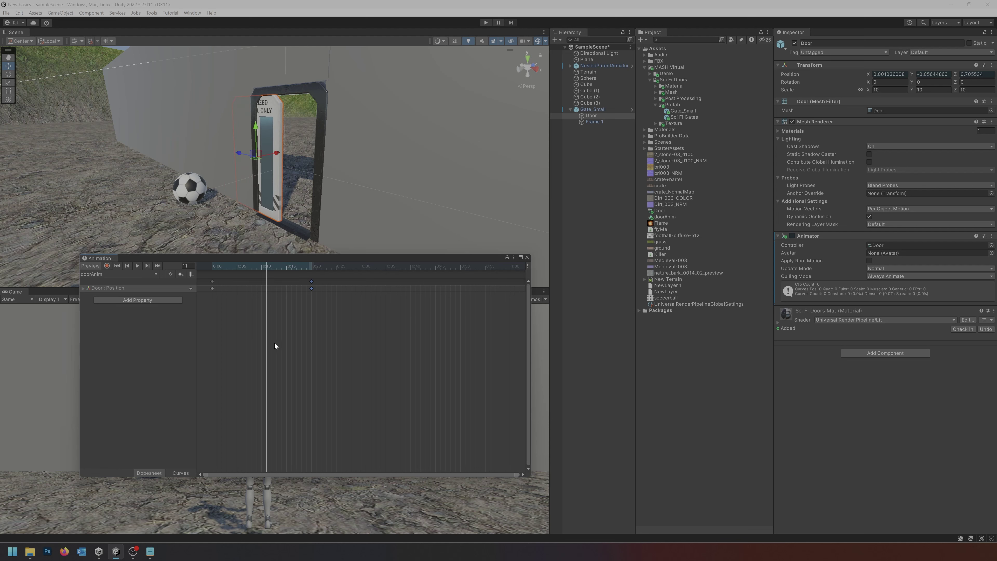
{"action": "left_click", "coordinate": [527, 258]}
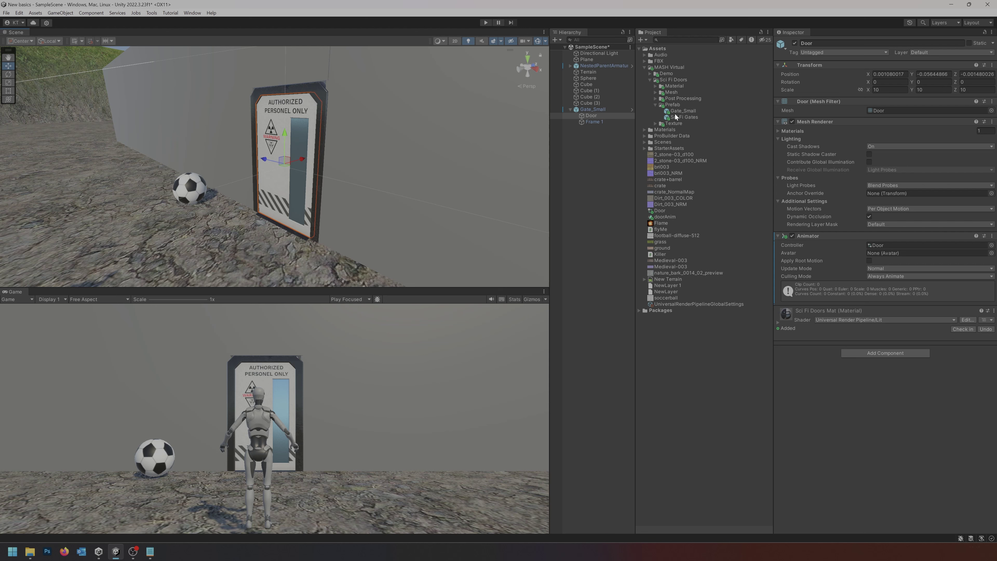
- Turn off Loop Time for the doorAnim animation clip
{"action": "left_click", "coordinate": [658, 255]}
{"action": "left_click", "coordinate": [666, 211]}
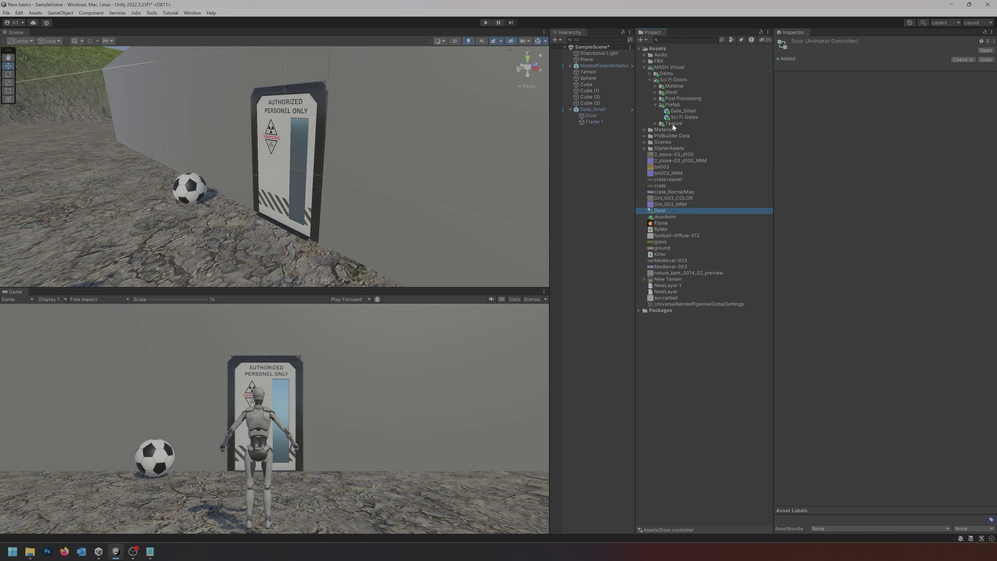
{"action": "left_click", "coordinate": [663, 219]}
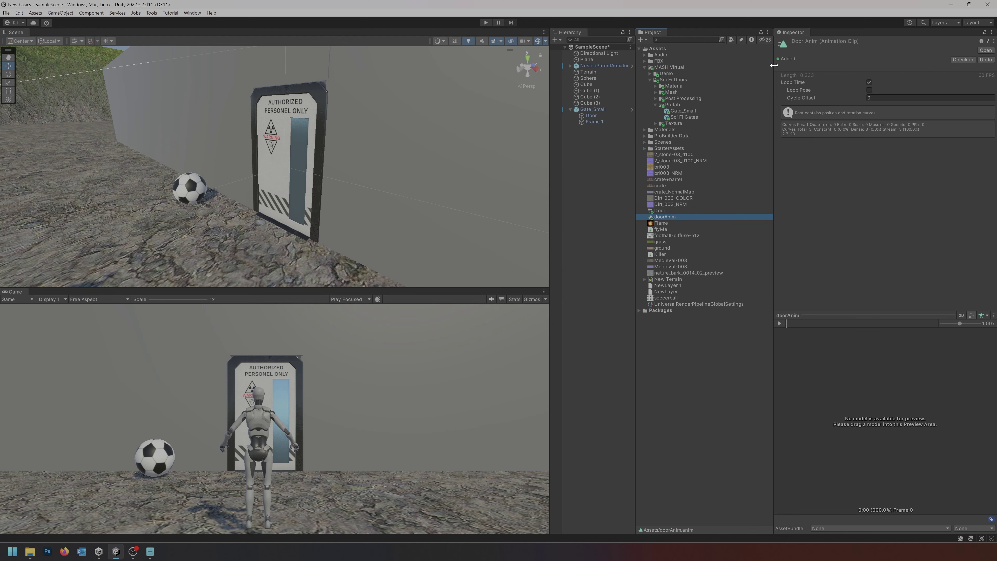
{"action": "left_click", "coordinate": [870, 83]}
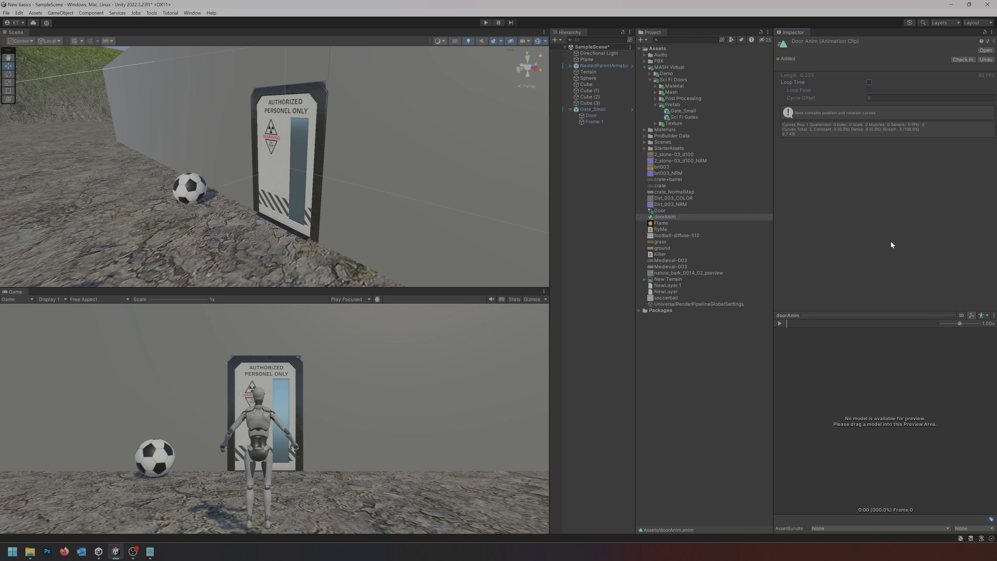
- Open the Door object's animator controller in the Animator window
{"action": "left_click", "coordinate": [594, 115]}
{"action": "left_click", "coordinate": [590, 115]}
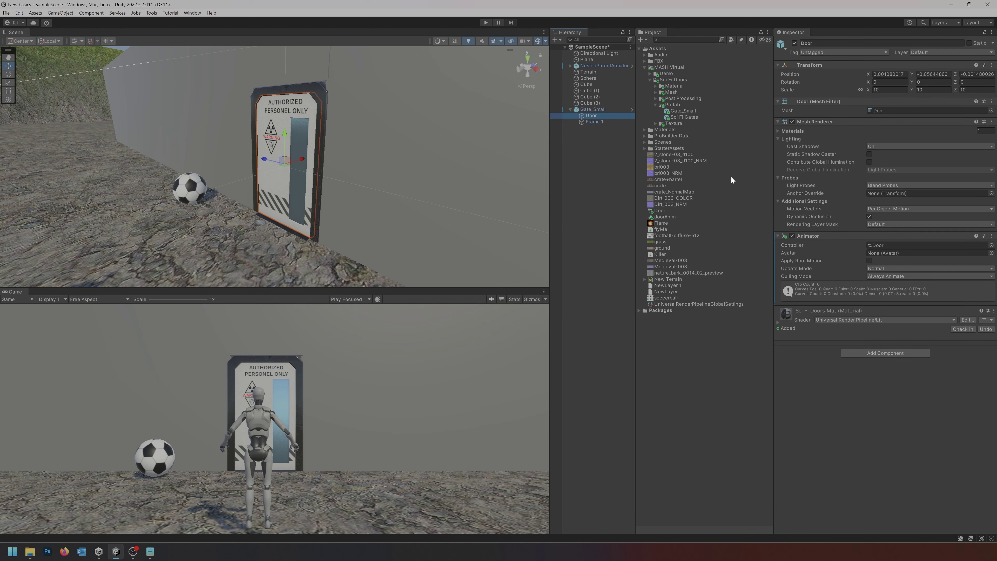
{"action": "double_click", "coordinate": [879, 244]}
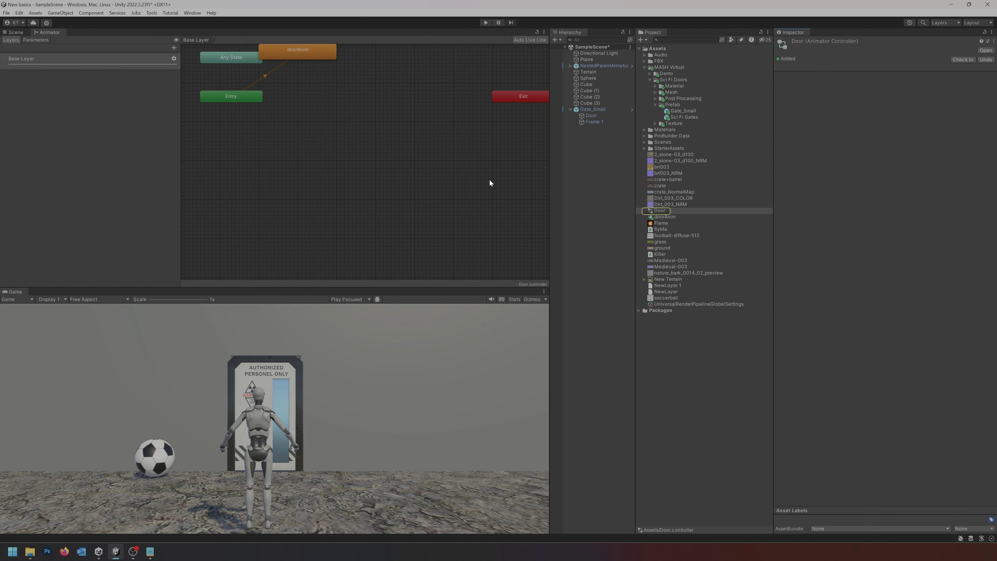
- Rearrange the Base Layer graph by moving the Exit state near Entry and the doorAnim state clear of Any State
{"action": "left_click", "coordinate": [336, 122]}
{"action": "middle_click_drag", "start_coordinate": [339, 137], "coordinate": [318, 196]}
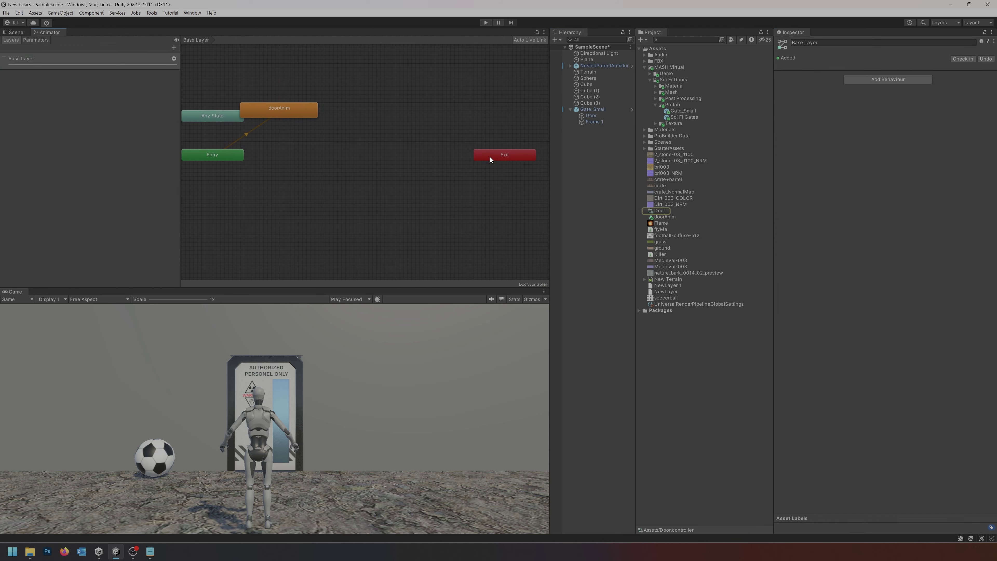
{"action": "left_click_drag", "start_coordinate": [489, 156], "coordinate": [325, 176]}
{"action": "left_click_drag", "start_coordinate": [302, 115], "coordinate": [356, 133]}
{"action": "middle_click_drag", "start_coordinate": [265, 206], "coordinate": [322, 201]}
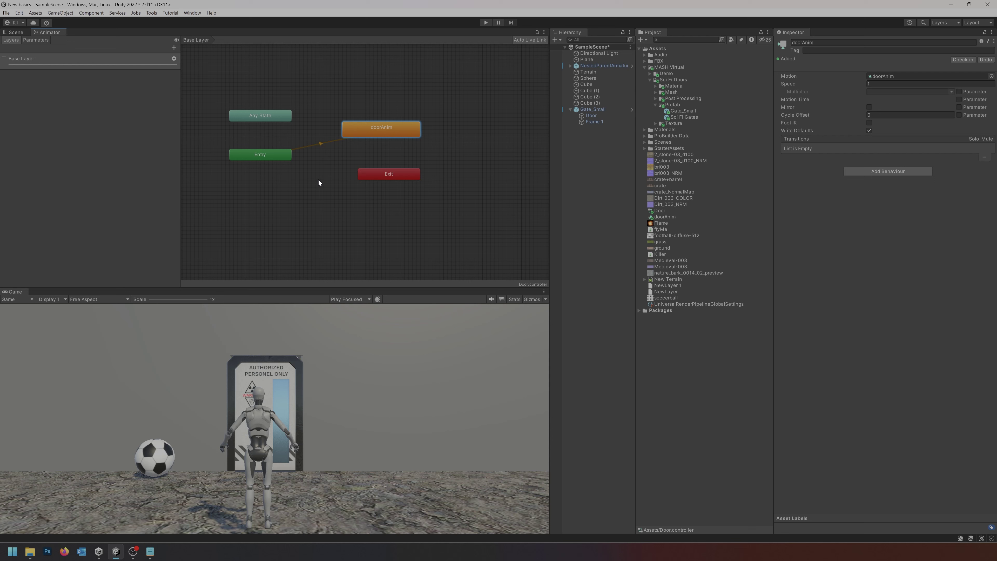
- Create an empty state above doorAnim in the Base Layer and set it as the layer default state
{"action": "right_click", "coordinate": [292, 193]}
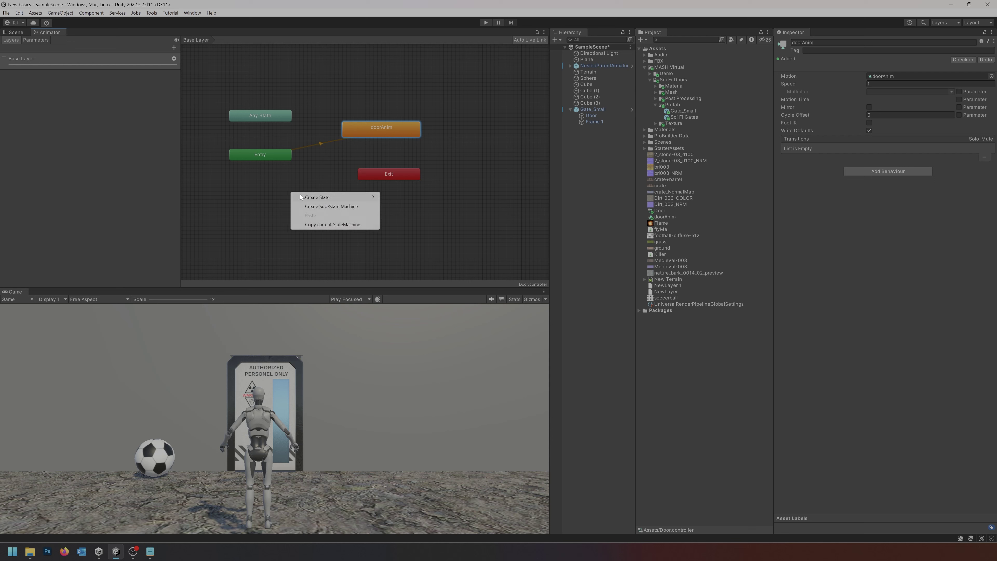
{"action": "mouse_move", "coordinate": [327, 197]}
{"action": "left_click", "coordinate": [405, 197]}
{"action": "left_click_drag", "start_coordinate": [343, 198], "coordinate": [389, 84]}
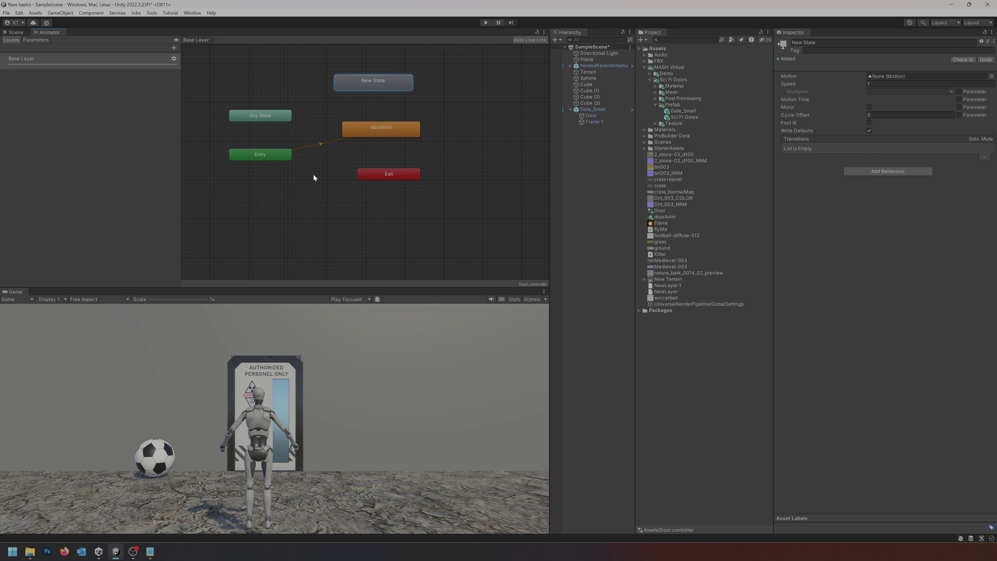
{"action": "right_click", "coordinate": [391, 83]}
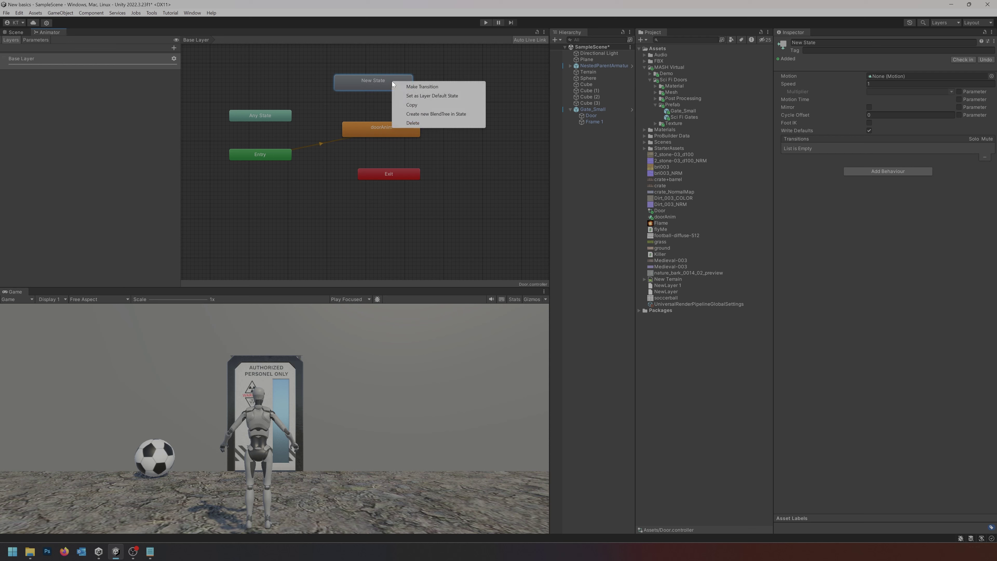
{"action": "left_click", "coordinate": [467, 97]}
- Move the doorAnim state below its current spot, duplicate it, and place the copy between doorAnim and Exit
{"action": "left_click_drag", "start_coordinate": [413, 125], "coordinate": [403, 153]}
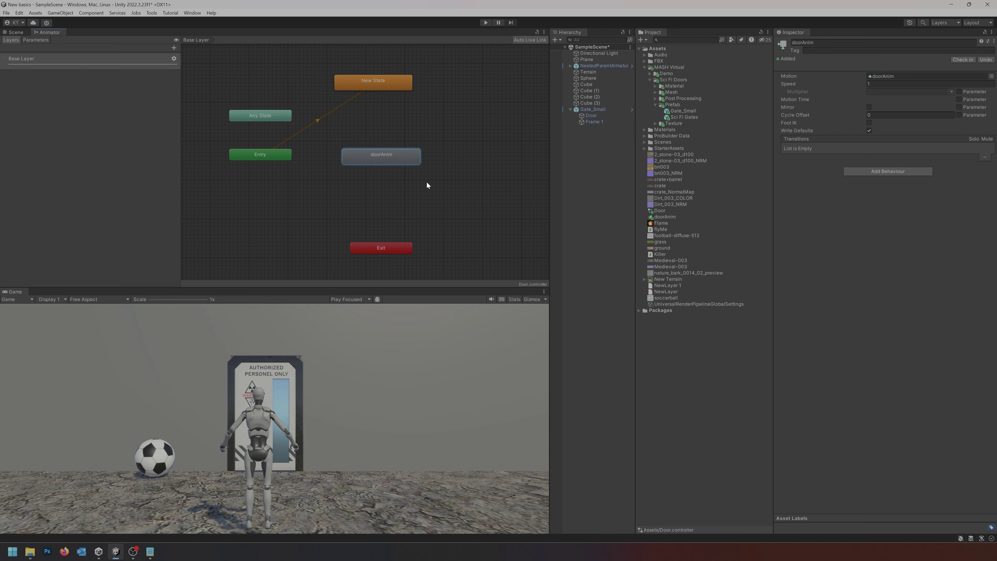
{"action": "key", "text": "ctrl+d"}
{"action": "left_click_drag", "start_coordinate": [407, 166], "coordinate": [392, 202]}
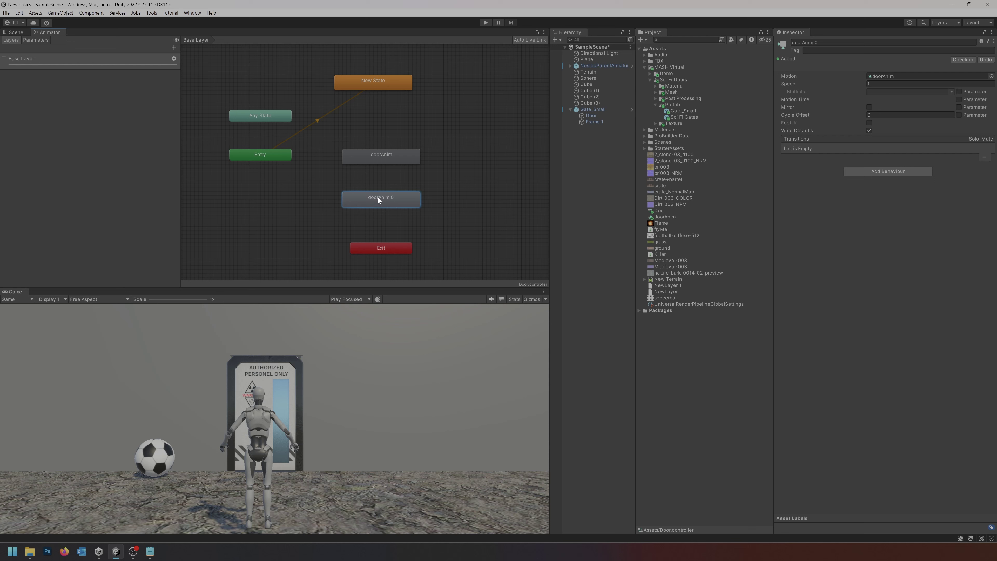
- Rename the duplicated state to doorAnimClose and set its speed to -1
{"action": "left_click", "coordinate": [884, 42]}
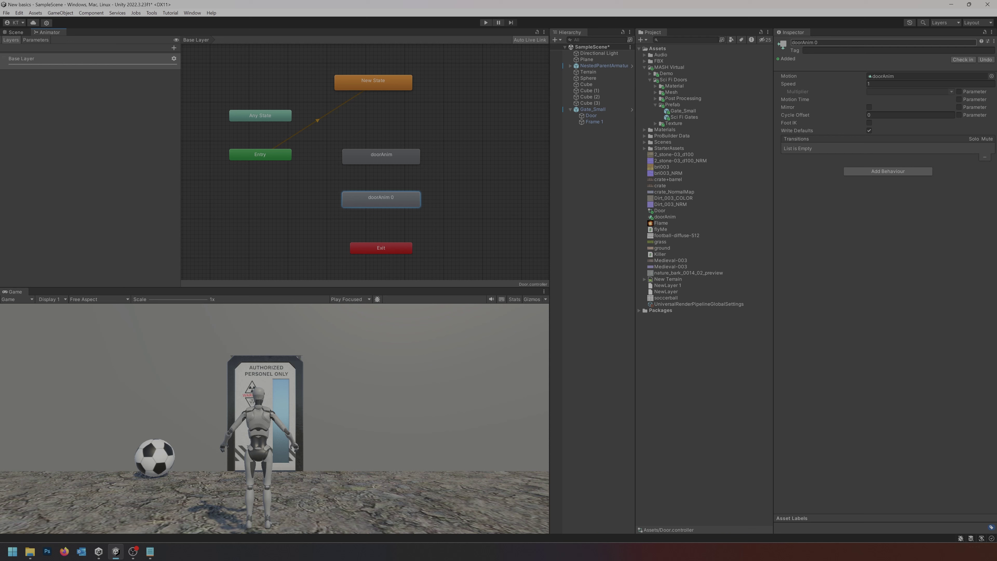
{"action": "key", "text": "ctrl+a"}
{"action": "type", "text": "doorAnimClose"}
{"action": "left_click", "coordinate": [880, 83]}
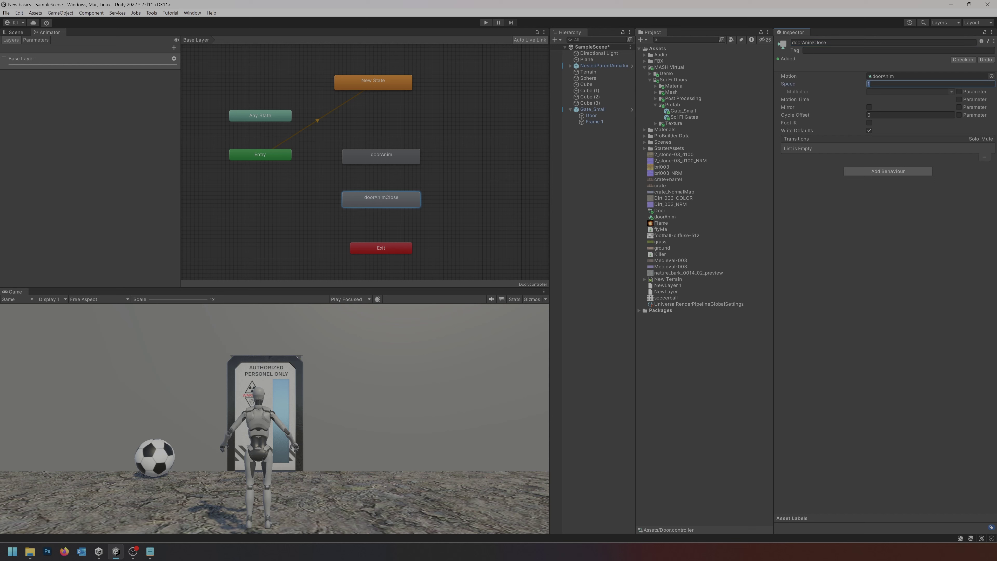
{"action": "left_click", "coordinate": [884, 115]}
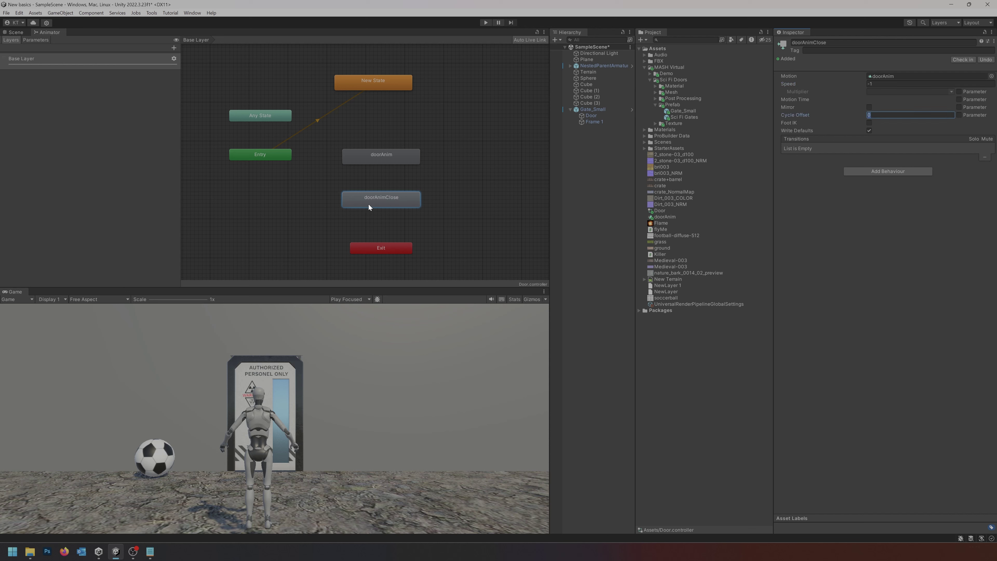
{"action": "left_click", "coordinate": [323, 364]}
- Return to the Scene view and add a Box Collider component to the Gate_Small object
{"action": "left_click", "coordinate": [16, 32]}
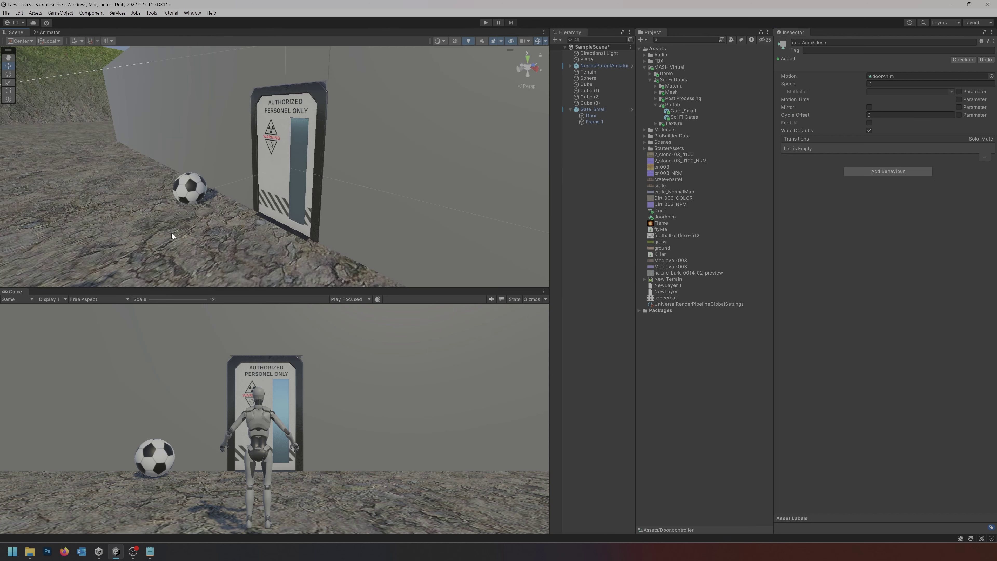
{"action": "left_click", "coordinate": [593, 110]}
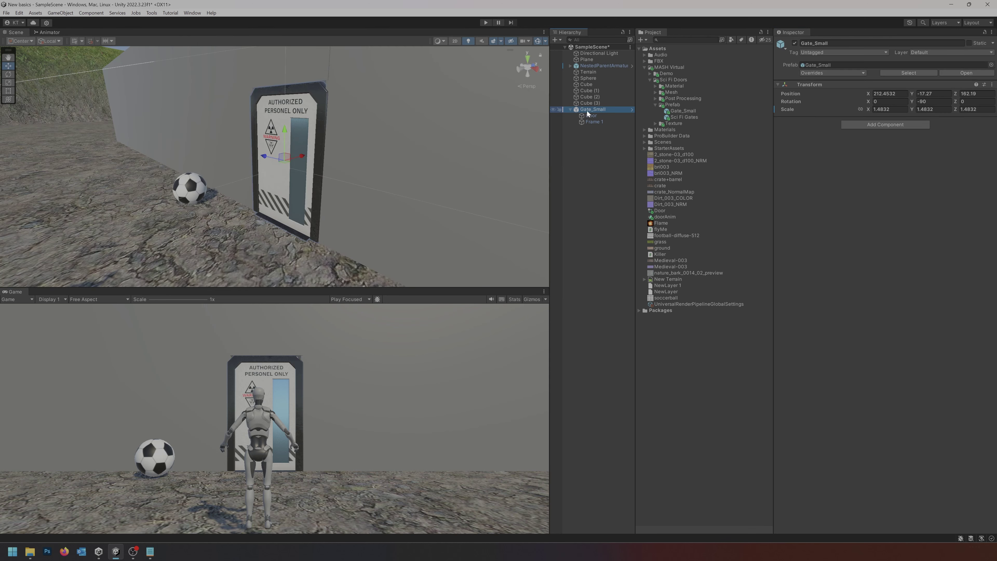
{"action": "left_click", "coordinate": [882, 124]}
{"action": "key", "text": "BackSpace"}
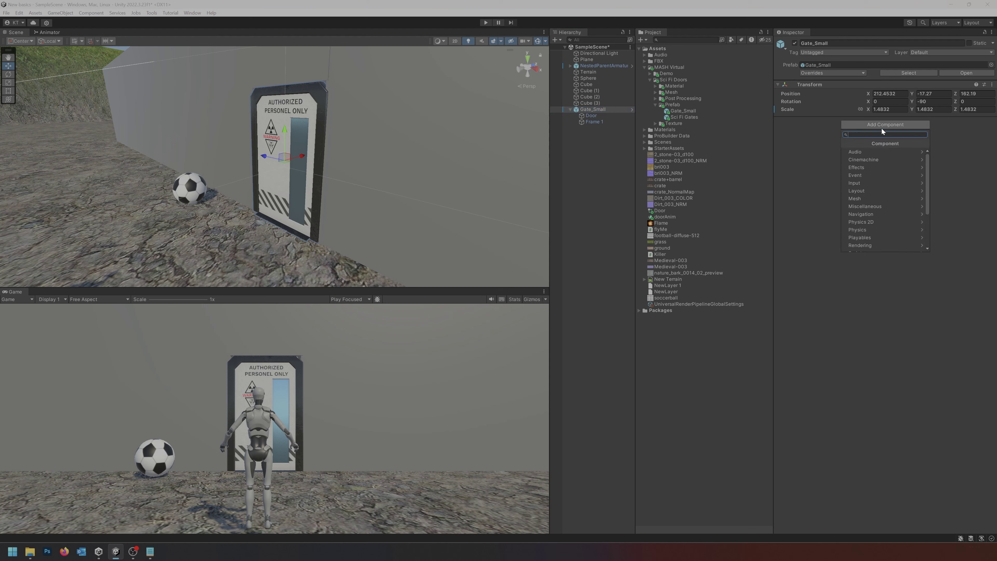
{"action": "type", "text": "box"}
{"action": "key", "text": "Return"}
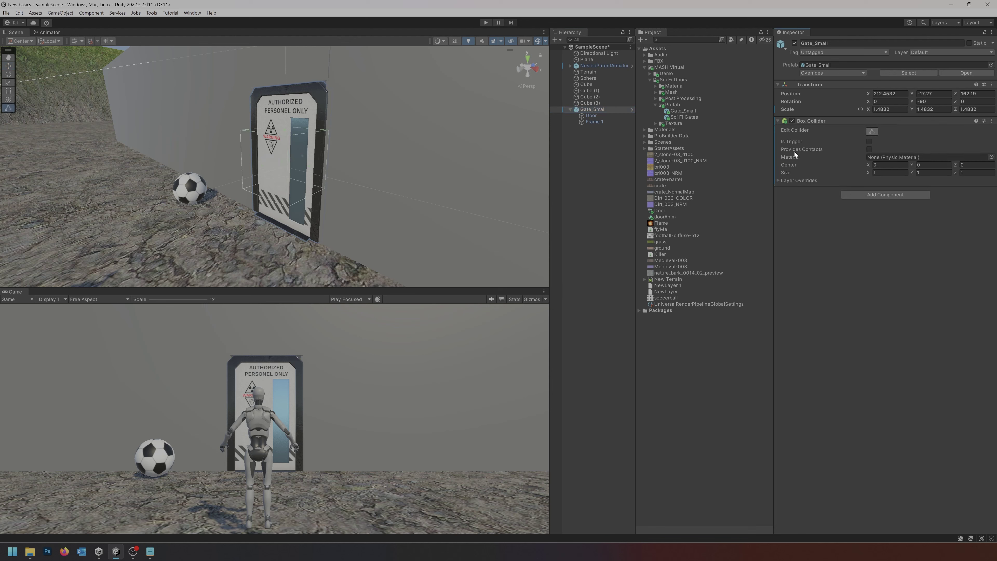
- Stretch the gate's box collider out over the door's approach to about 3.2 × 1.83 × 1.1 and make it a trigger
{"action": "middle_click_drag", "start_coordinate": [284, 162], "coordinate": [297, 147]}
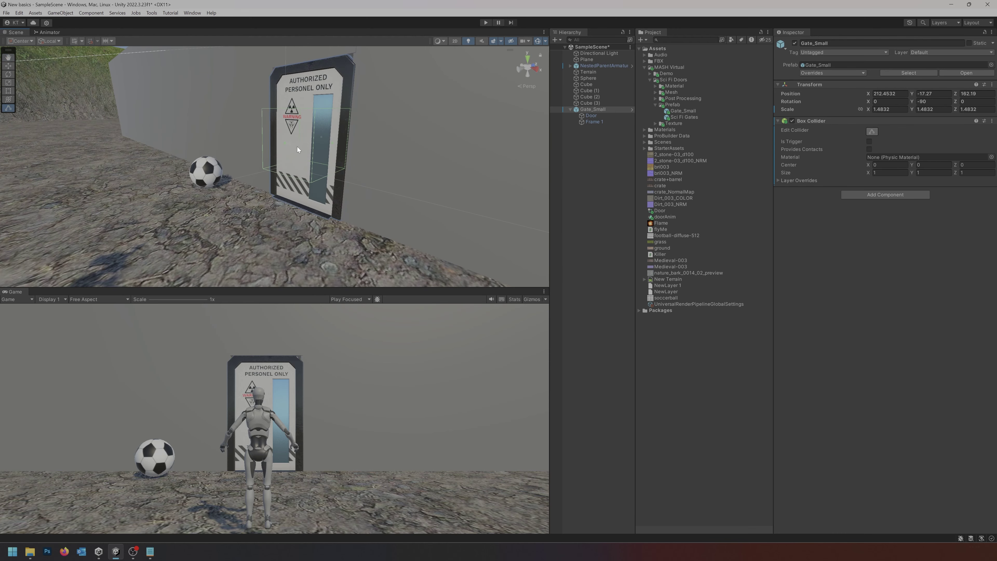
{"action": "left_click_drag", "start_coordinate": [285, 143], "coordinate": [131, 205]}
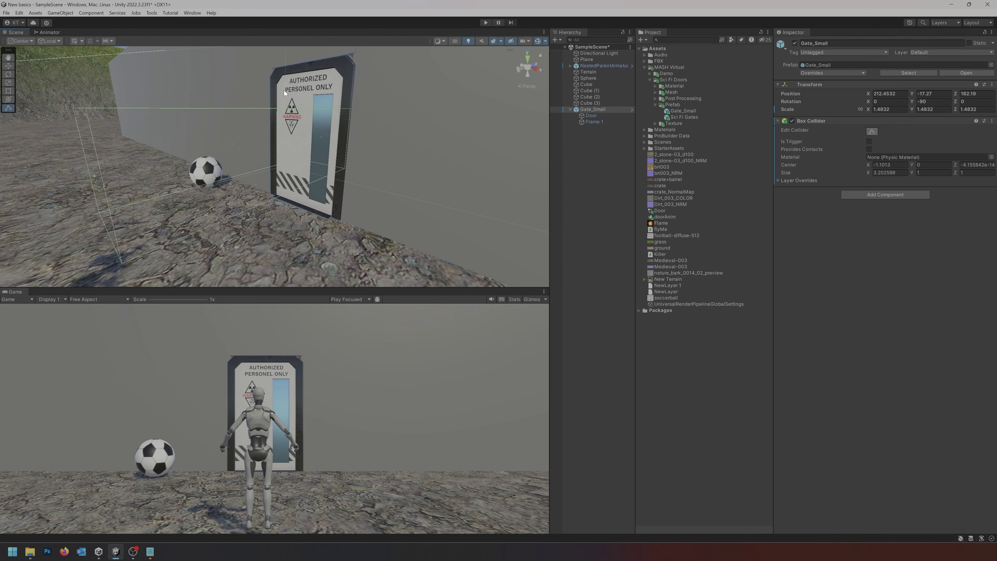
{"action": "middle_click_drag", "start_coordinate": [217, 188], "coordinate": [252, 176]}
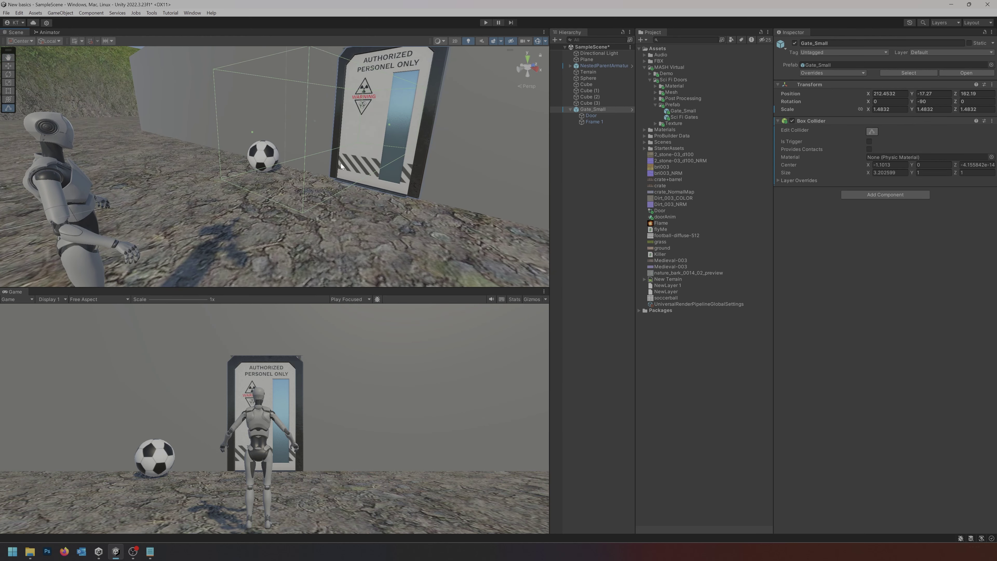
{"action": "left_click_drag", "start_coordinate": [341, 163], "coordinate": [267, 247], "text": "alt"}
{"action": "middle_click_drag", "start_coordinate": [221, 253], "coordinate": [278, 214]}
{"action": "left_click_drag", "start_coordinate": [278, 214], "coordinate": [339, 166], "text": "alt"}
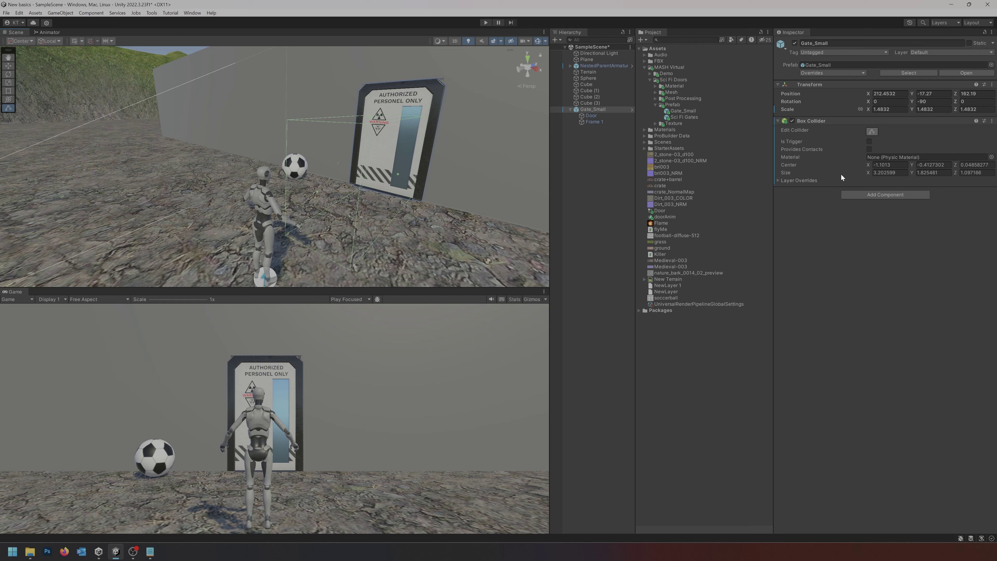
{"action": "left_click", "coordinate": [869, 142]}
- Add a new script component named doorControl to Gate_Small and open the script in Visual Studio
{"action": "left_click", "coordinate": [874, 195]}
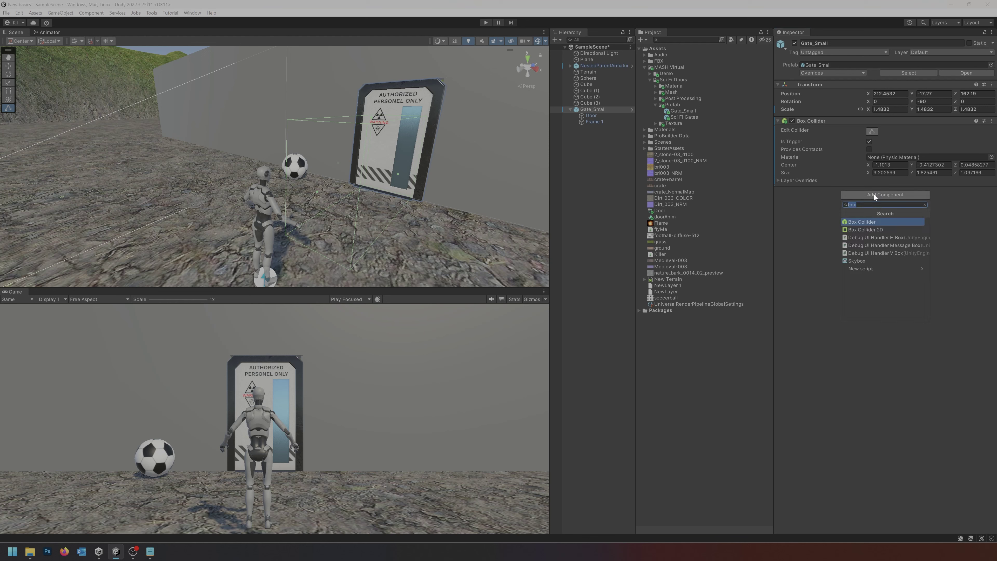
{"action": "type", "text": "doorControl"}
{"action": "key", "text": "Return"}
{"action": "key", "text": "Return"}
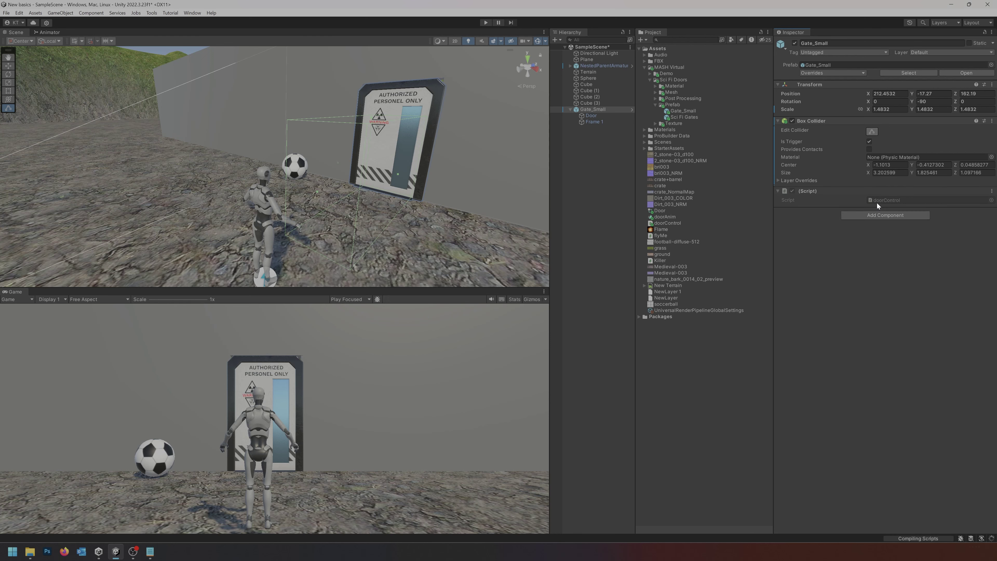
{"action": "double_click", "coordinate": [876, 202]}
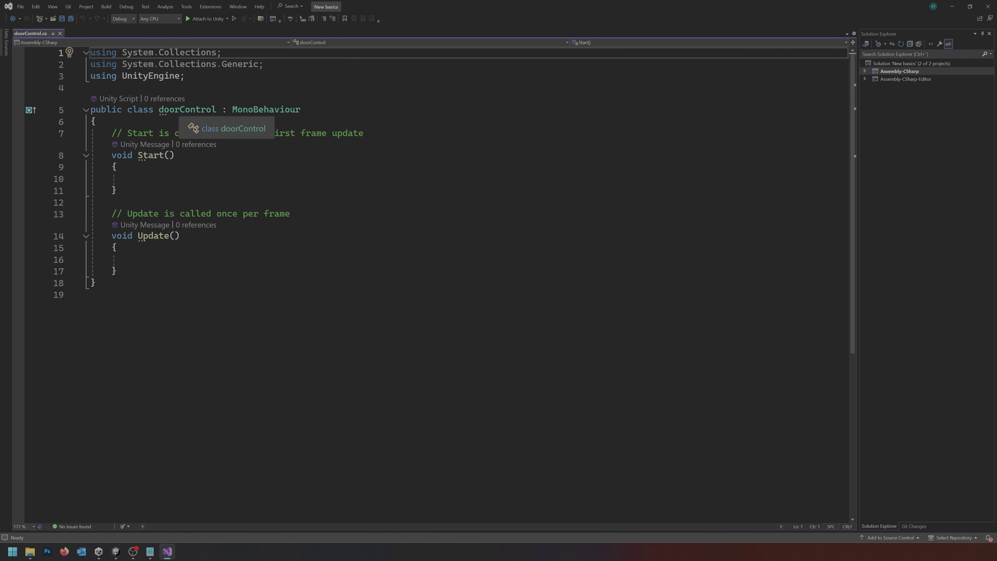
- Remove the default Start and Update methods from doorControl and declare a public Animator variable named dootAnimator
{"action": "left_click_drag", "start_coordinate": [117, 271], "coordinate": [91, 133]}
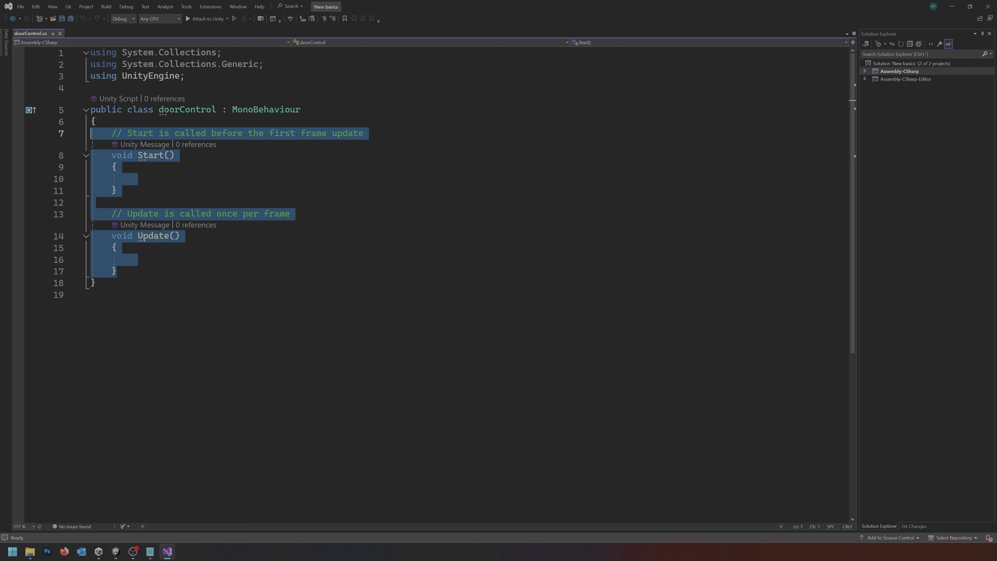
{"action": "key", "text": "Delete"}
{"action": "key", "text": "Return"}
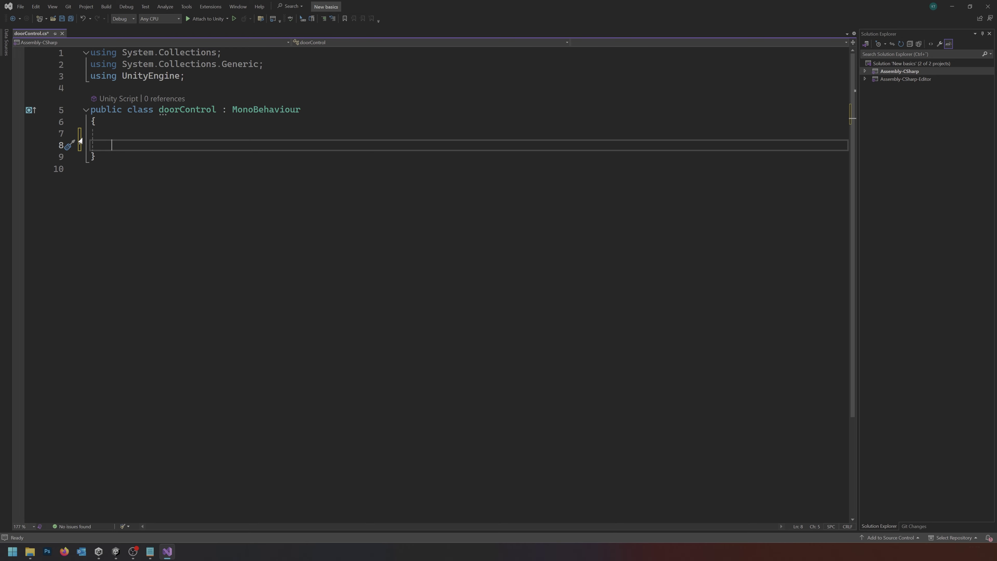
{"action": "type", "text": "public Animator dootAnimator;"}
{"action": "key", "text": "Return"}
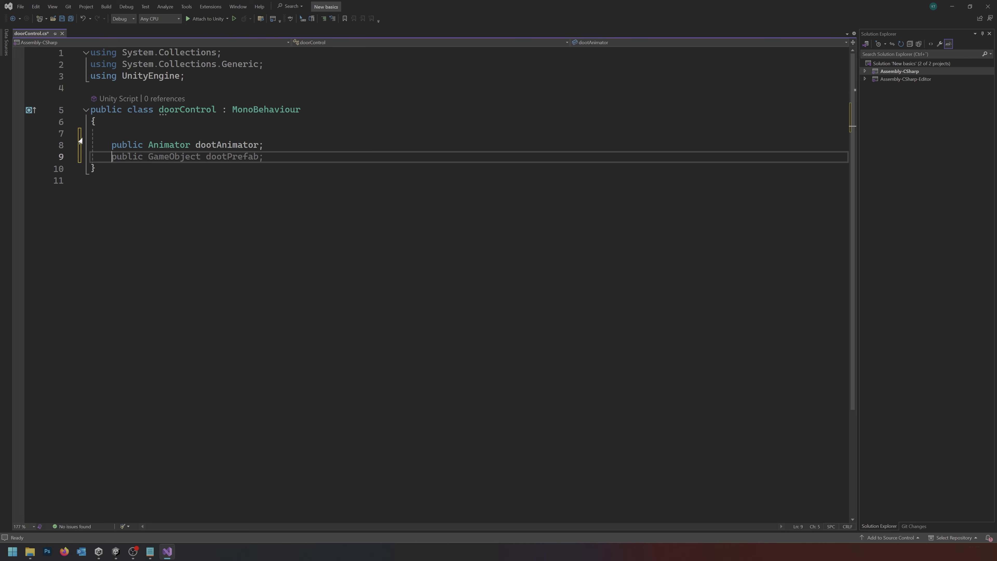
{"action": "key", "text": "Return"}
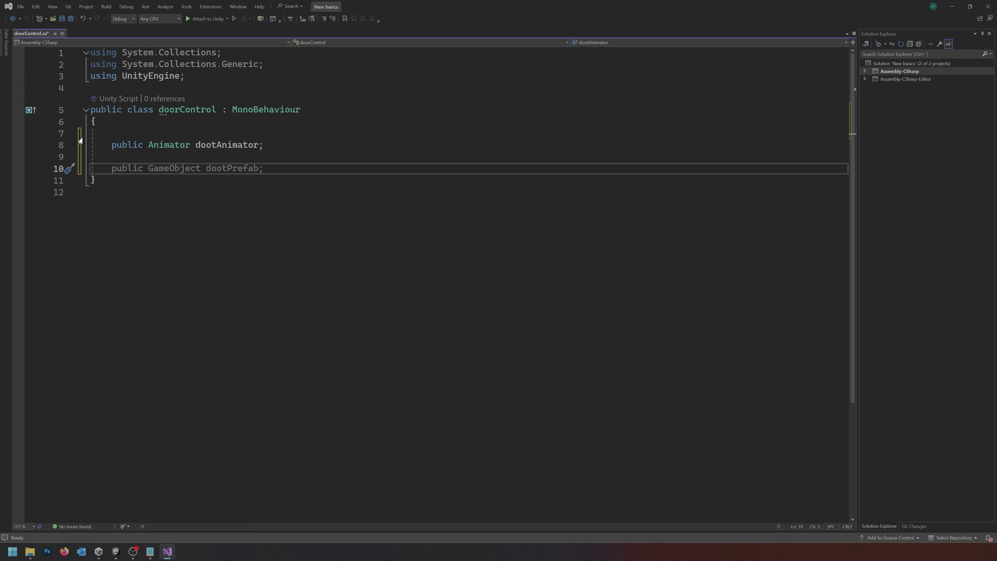
- Add empty OnTriggerEnter and OnTriggerExit methods below the Animator variable and remove the extra blank lines between them
{"action": "type", "text": "On"}
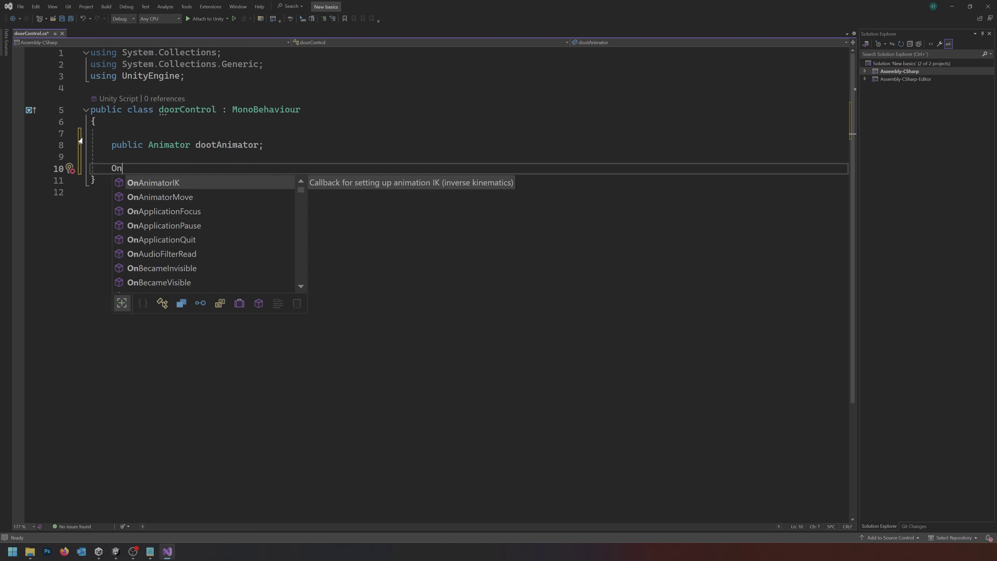
{"action": "type", "text": "Trigger"}
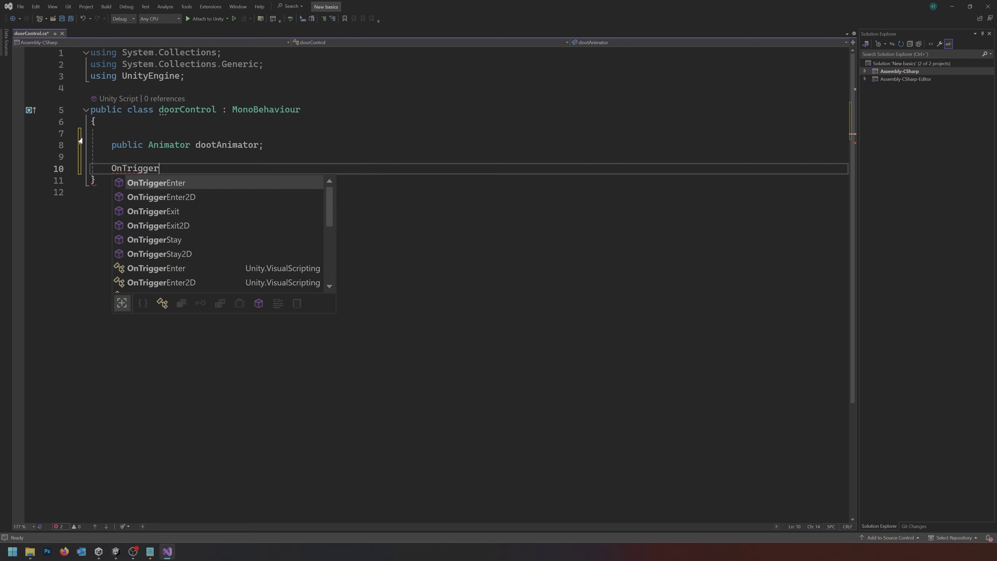
{"action": "key", "text": "Tab"}
{"action": "key", "text": "Down"}
{"action": "key", "text": "Return"}
{"action": "key", "text": "Return"}
{"action": "type", "text": "OnTriggerExit"}
{"action": "key", "text": "Tab"}
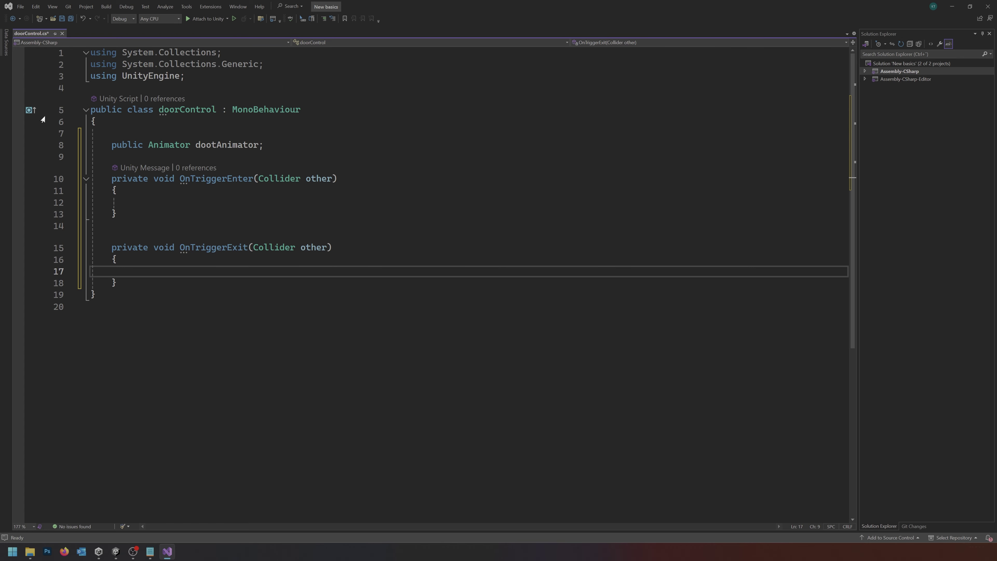
{"action": "key", "text": "Up"}
{"action": "key", "text": "Up"}
{"action": "key", "text": "Up"}
{"action": "key", "text": "BackSpace"}
{"action": "key", "text": "Up"}
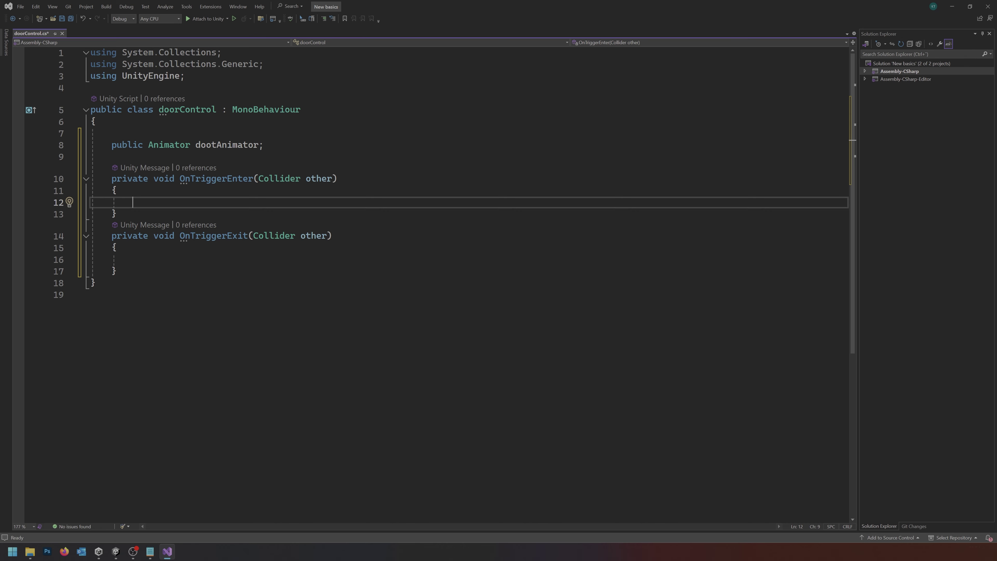
- Add an if (other.CompareTag("player")) block inside OnTriggerEnter and correct the Animator variable's name to doorAnimator
{"action": "type", "text": "if (other"}
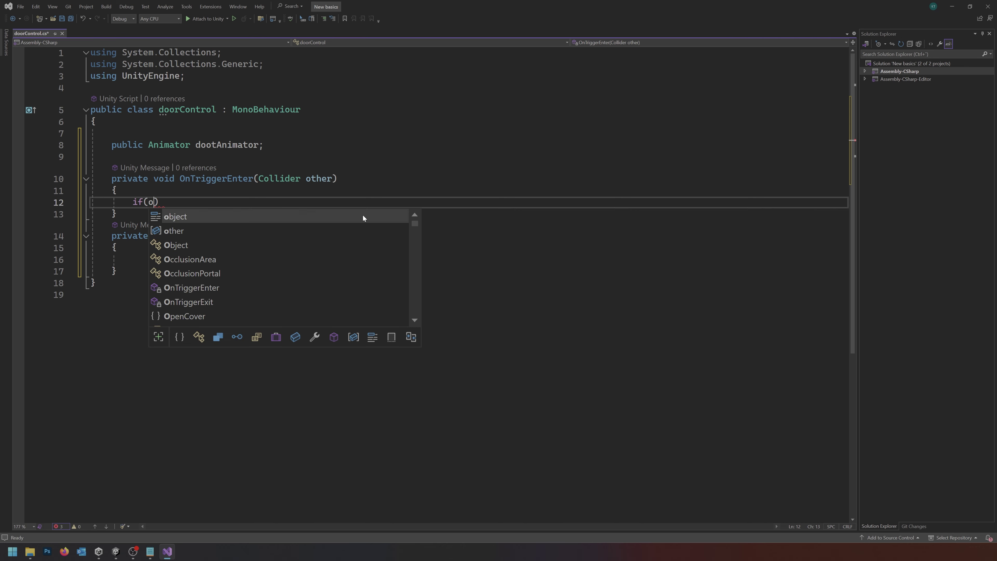
{"action": "type", "text": ".CompareTag"}
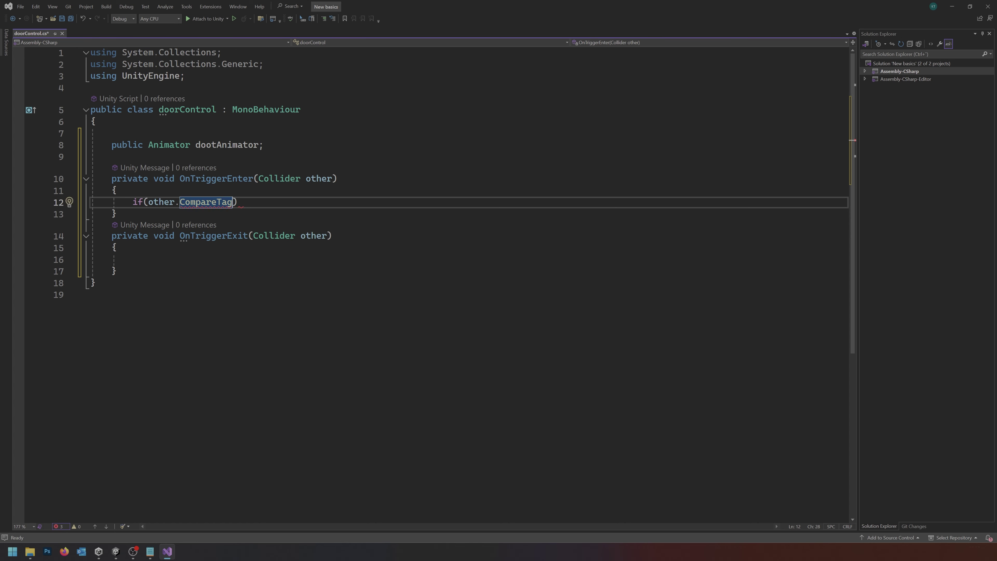
{"action": "type", "text": "(\""}
{"action": "type", "text": "player"}
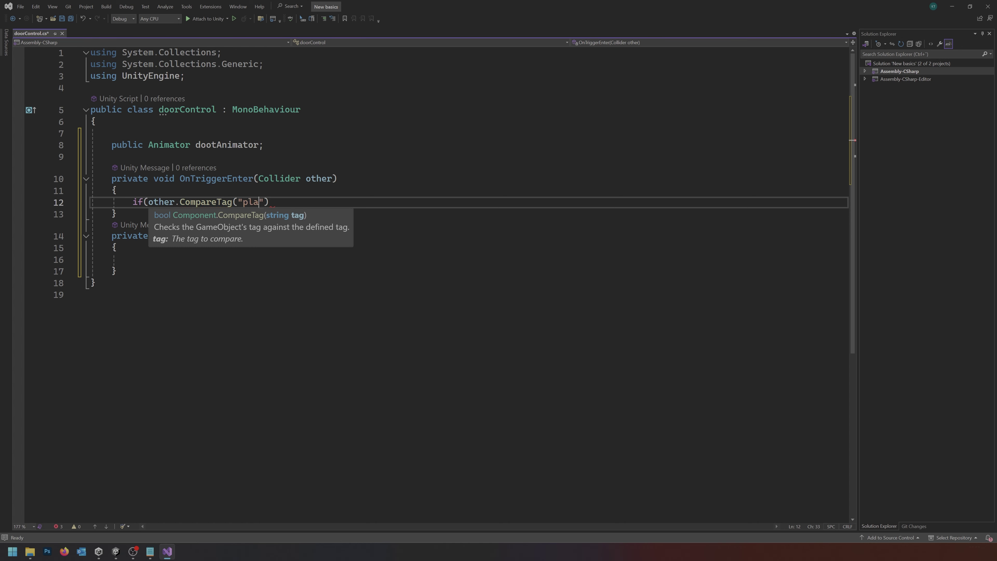
{"action": "type", "text": "\"){"}
{"action": "key", "text": "Return"}
{"action": "left_click", "coordinate": [290, 202]}
{"action": "key", "text": "Return"}
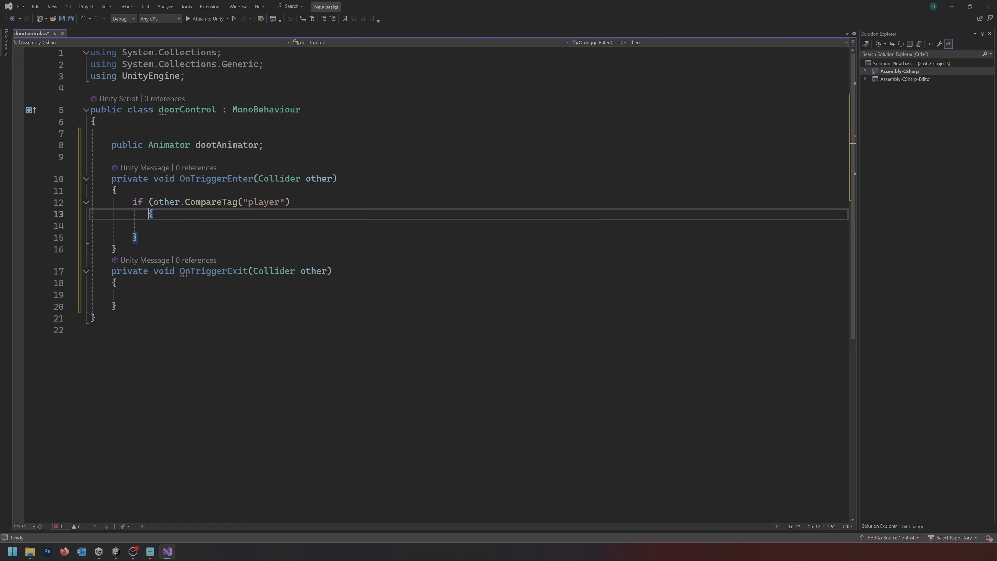
{"action": "key", "text": "Return"}
{"action": "left_click", "coordinate": [290, 201]}
{"action": "type", "text": ")"}
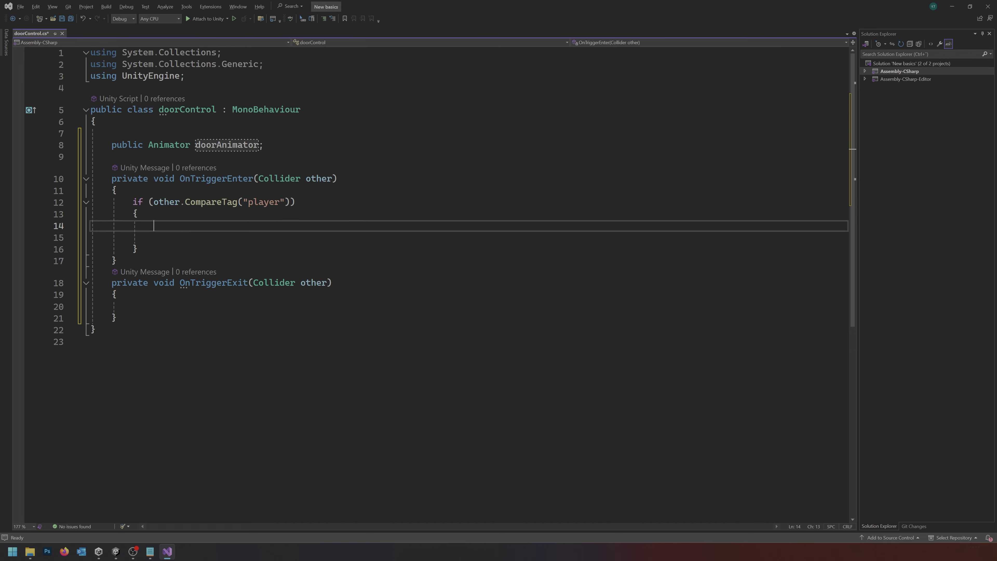
- Inside OnTriggerEnter's tag check, call doorAnimator.Play("doorAnim"), looking up the open state's name in Unity's Animator graph
{"action": "type", "text": "doorAnimator"}
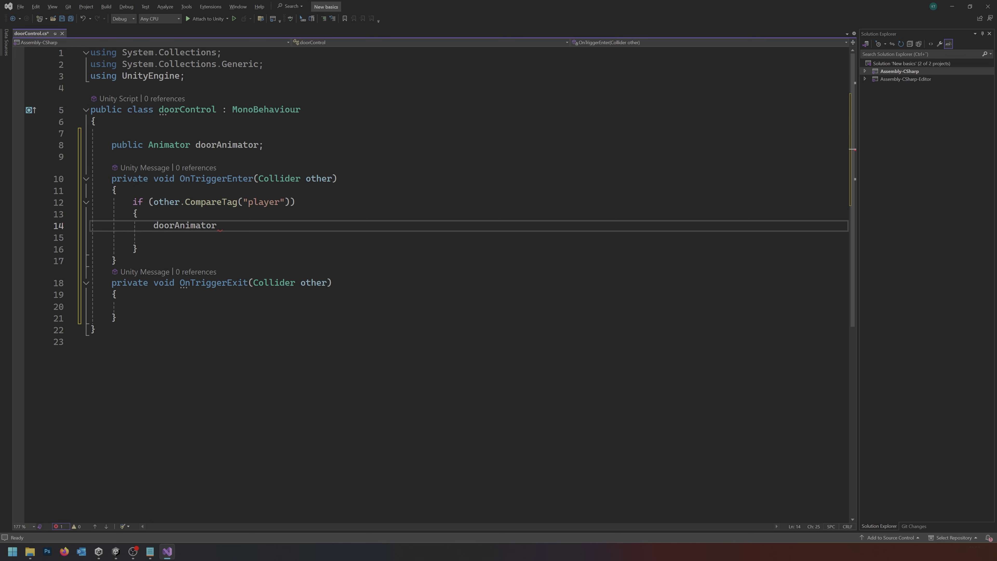
{"action": "type", "text": ".Play("}
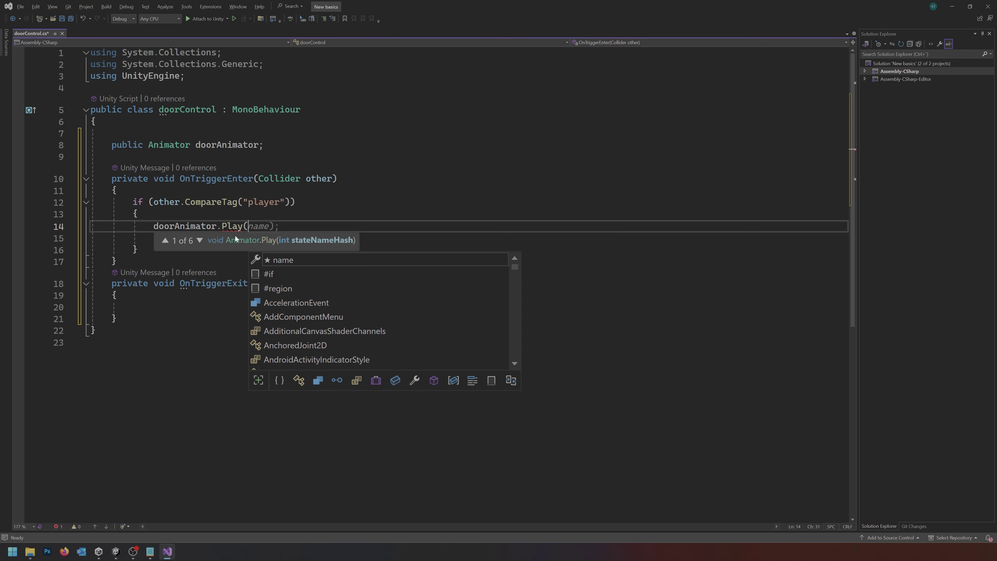
{"action": "type", "text": "\""}
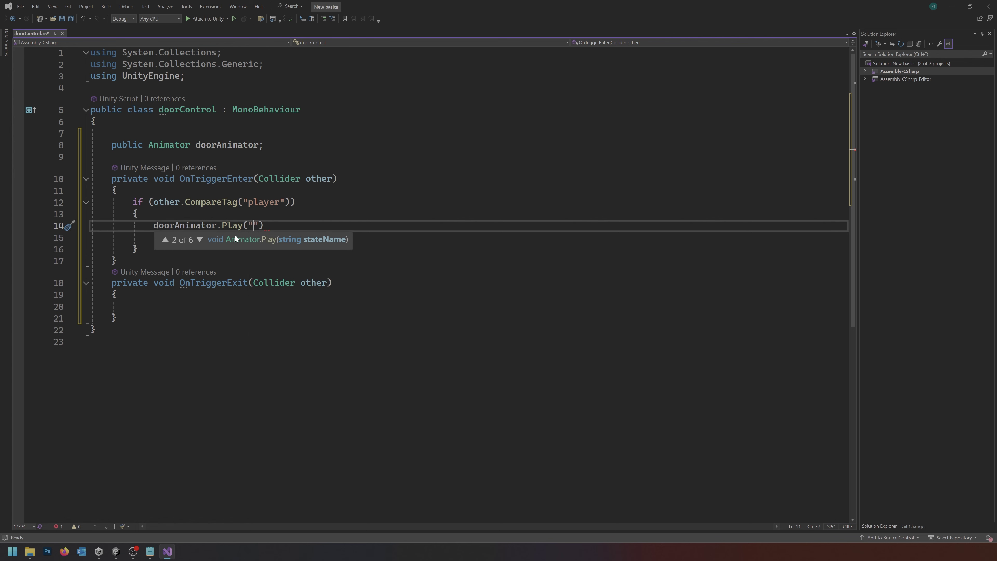
{"action": "key", "text": "alt+Tab"}
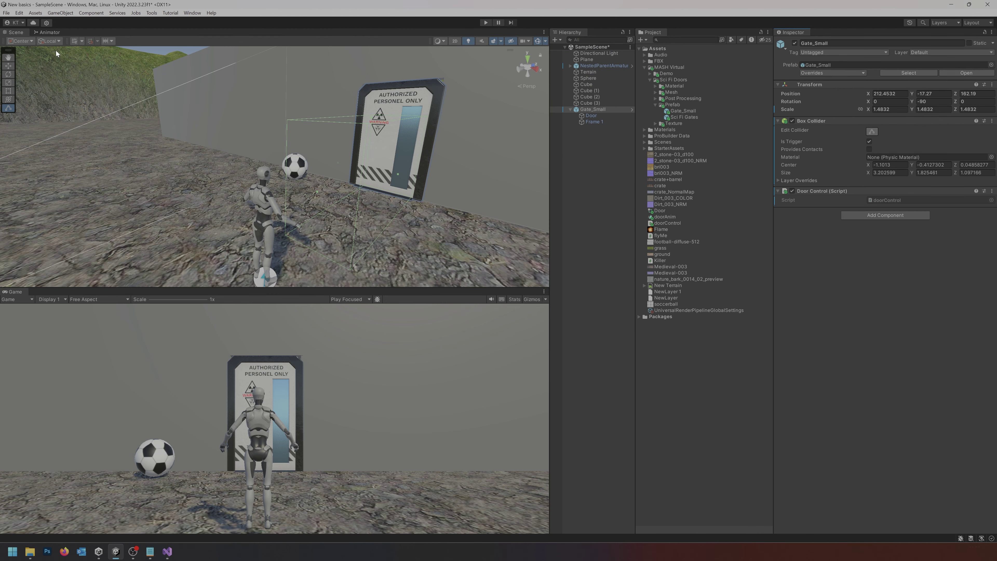
{"action": "left_click", "coordinate": [48, 33]}
{"action": "left_click_drag", "start_coordinate": [397, 156], "coordinate": [393, 145]}
{"action": "left_click_drag", "start_coordinate": [395, 201], "coordinate": [390, 189]}
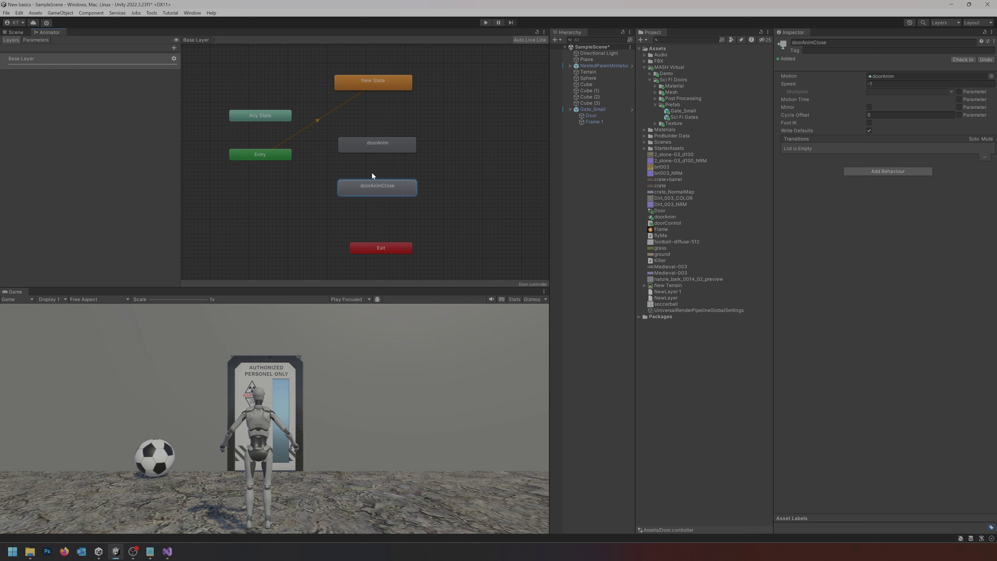
{"action": "key", "text": "alt+Tab"}
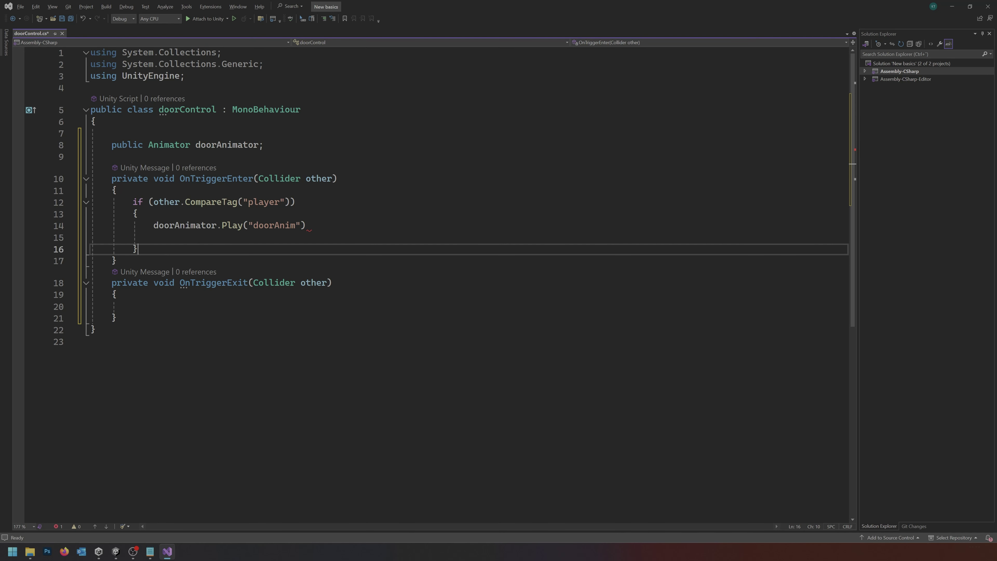
{"action": "type", "text": ";"}
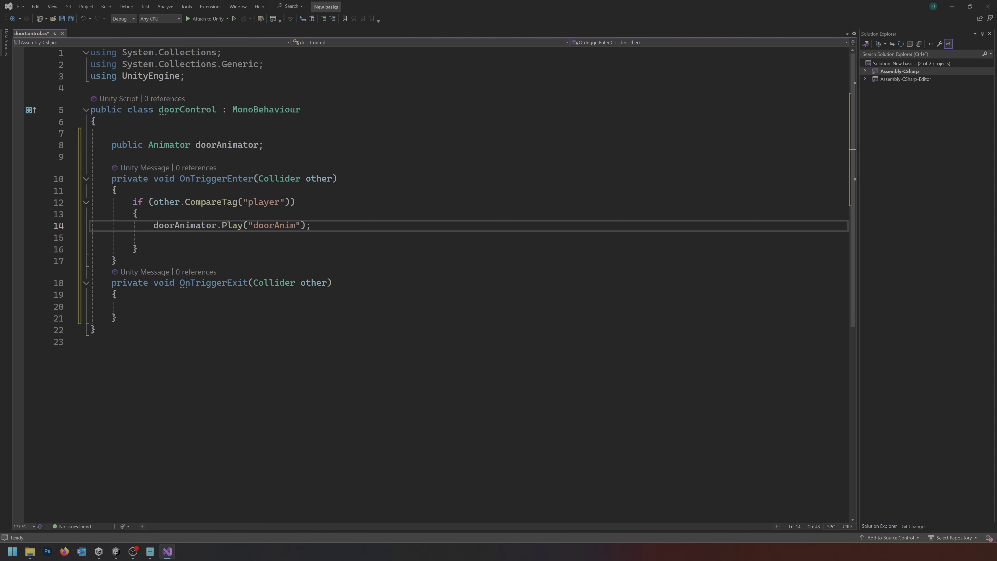
- Copy the tag-check block into OnTriggerExit, make it play "doorAnimClose", and save the script
{"action": "left_click", "coordinate": [133, 307]}
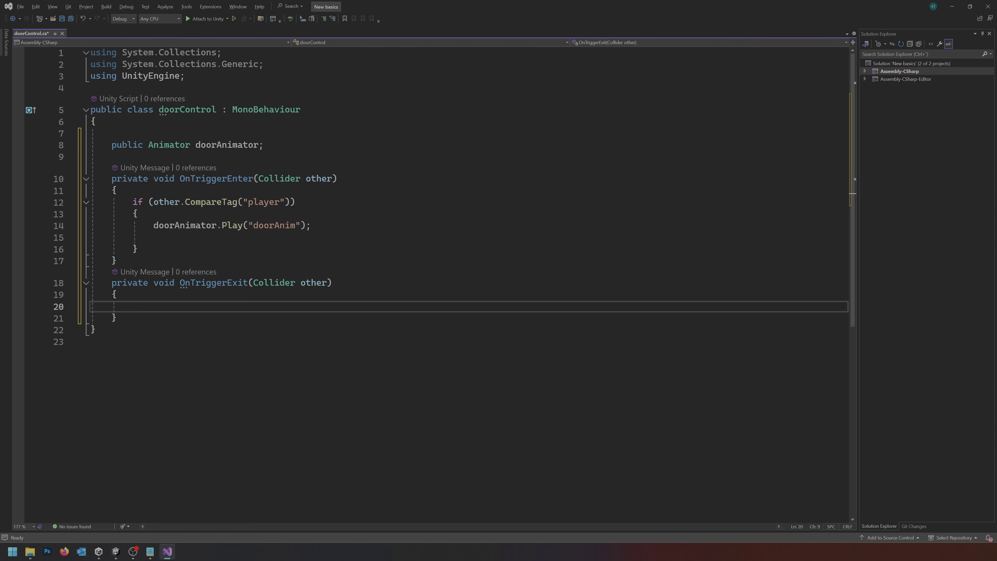
{"action": "left_click", "coordinate": [127, 282]}
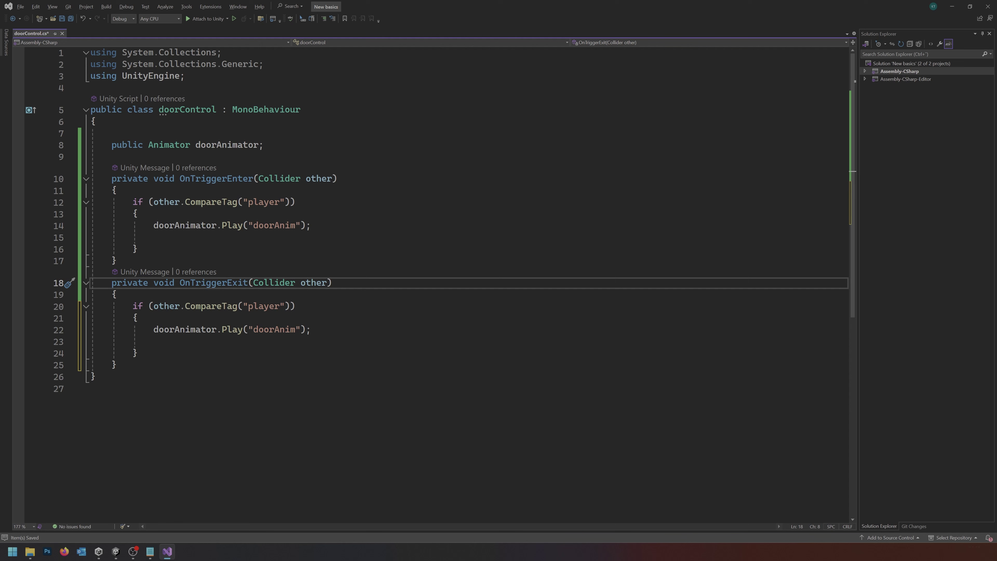
{"action": "left_click", "coordinate": [164, 305]}
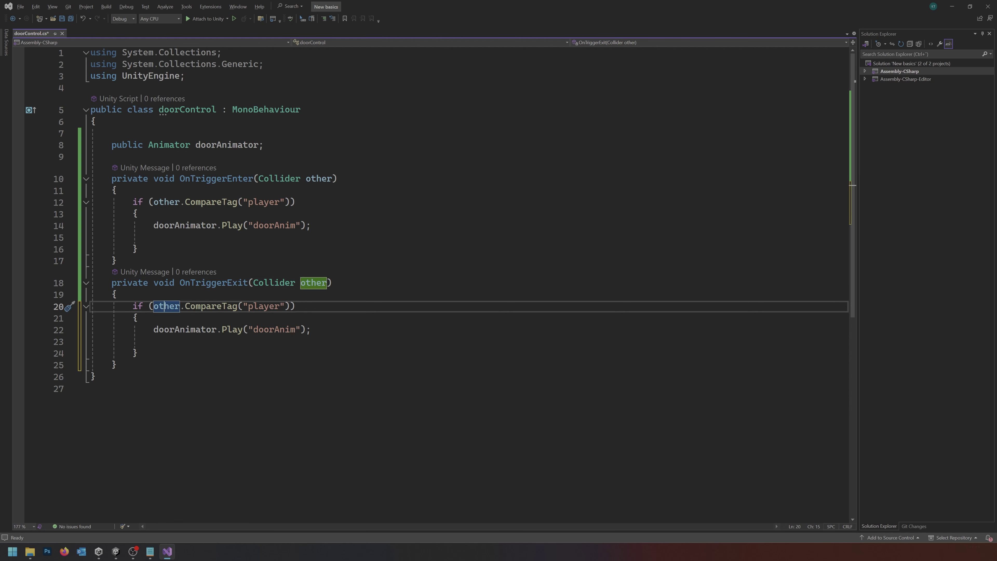
{"action": "double_click", "coordinate": [283, 331]}
{"action": "left_click", "coordinate": [295, 329]}
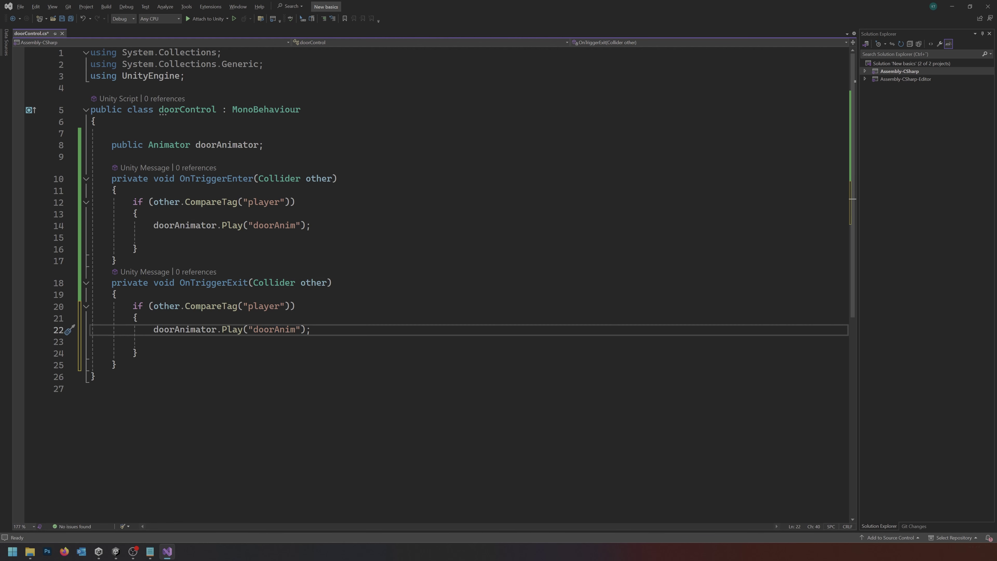
{"action": "type", "text": "Close"}
{"action": "key", "text": "ctrl+s"}
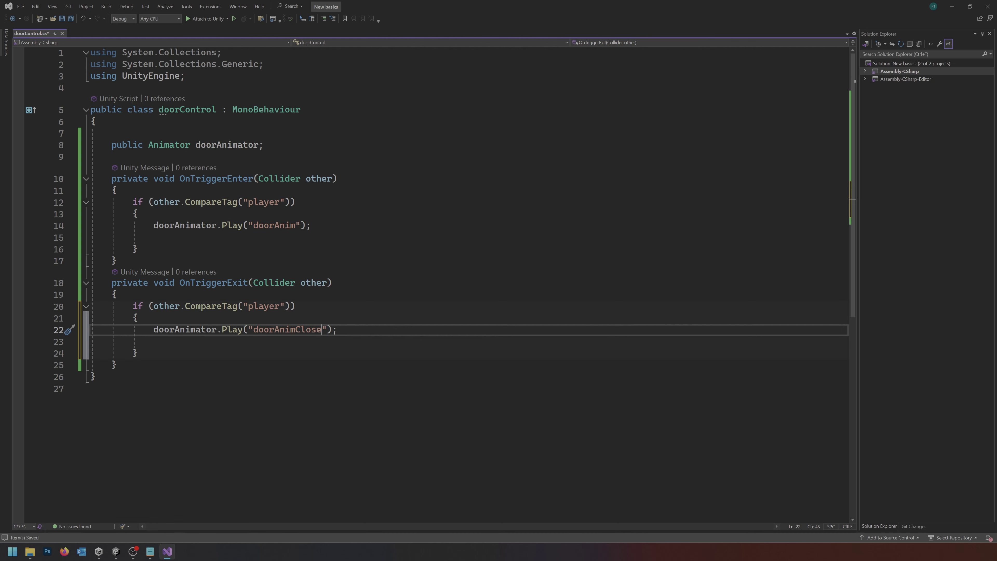
- Capitalize the compared tag to "Player" in both OnTriggerEnter and OnTriggerExit, and save the script
{"action": "left_click", "coordinate": [253, 202]}
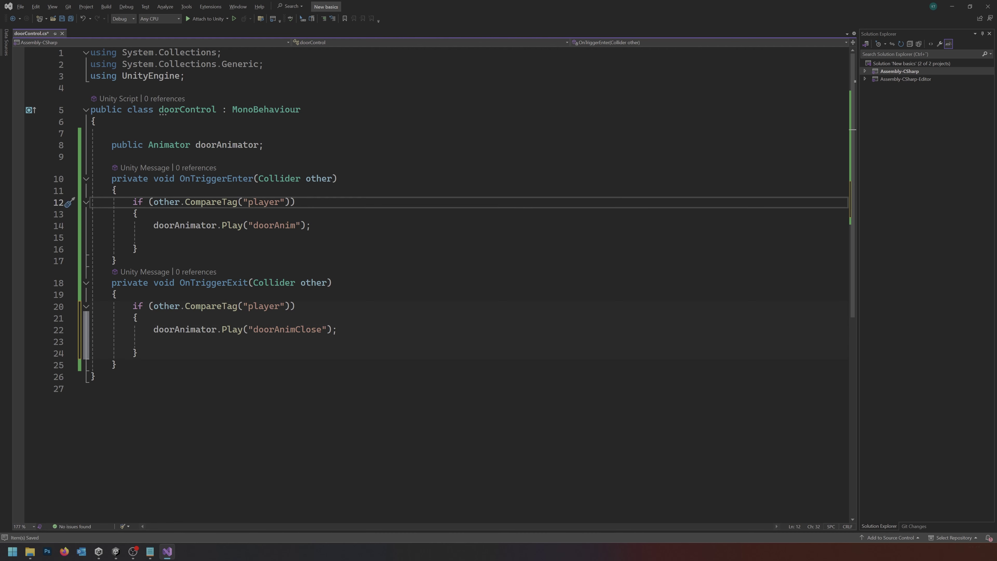
{"action": "key", "text": "BackSpace"}
{"action": "type", "text": "P"}
{"action": "left_click", "coordinate": [253, 306]}
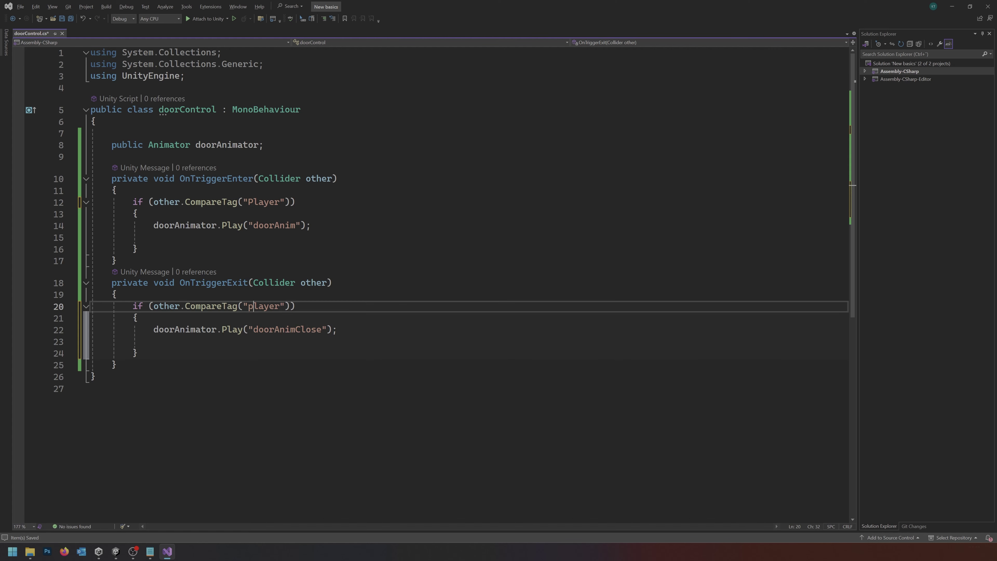
{"action": "key", "text": "BackSpace"}
{"action": "key", "text": "shift+Return"}
{"action": "type", "text": "P"}
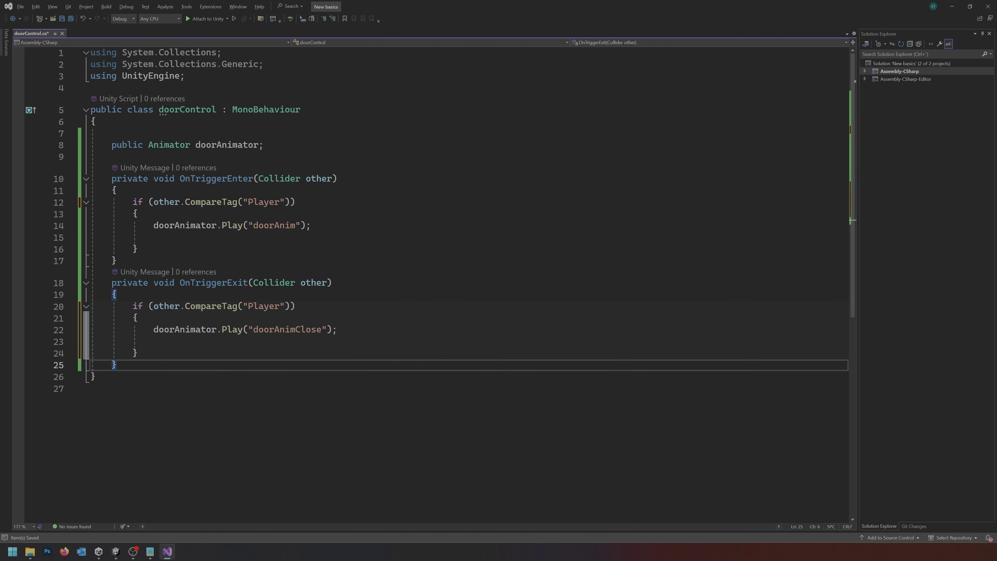
{"action": "key", "text": "ctrl+s"}
- Switch to Unity and check the tag assigned to PlayerArmature inside the NestedParentArmature_Unpack object
{"action": "key", "text": "alt+Tab"}
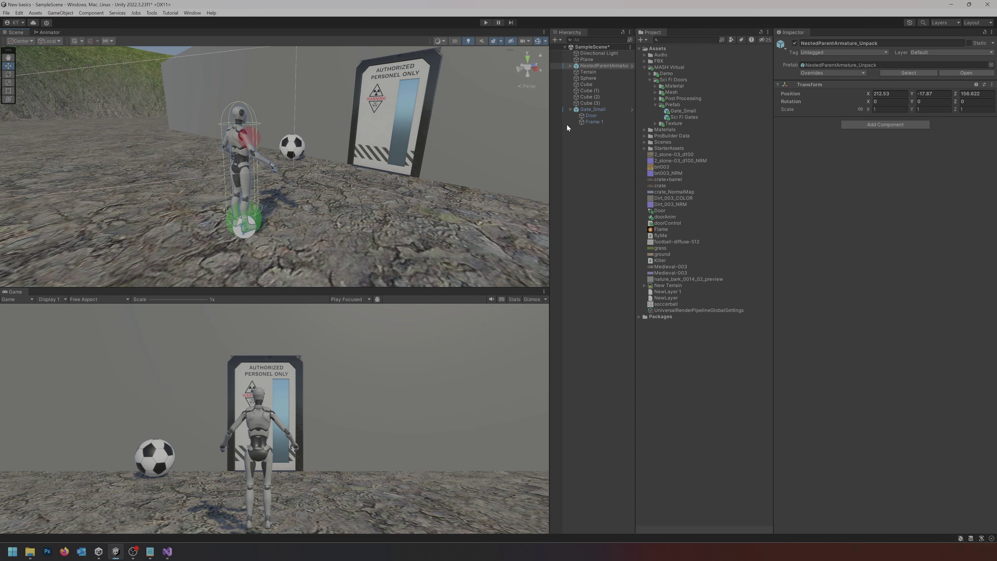
{"action": "left_click", "coordinate": [570, 66]}
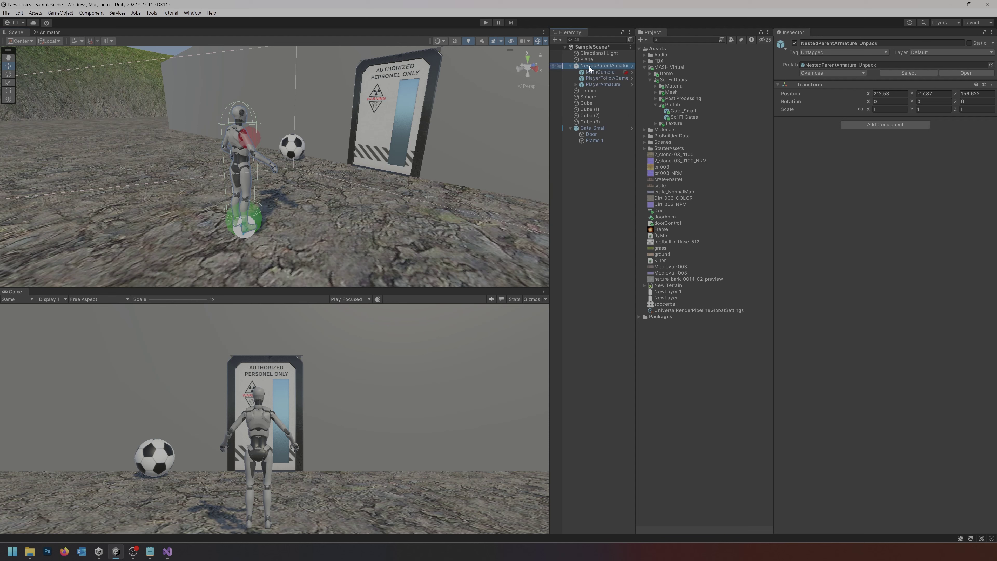
{"action": "left_click", "coordinate": [601, 84]}
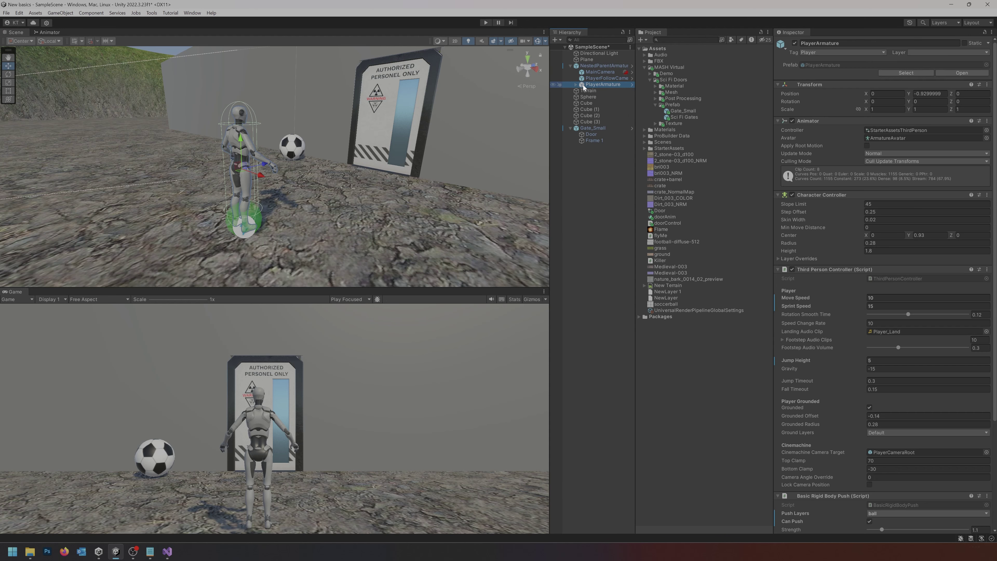
{"action": "left_click", "coordinate": [802, 53]}
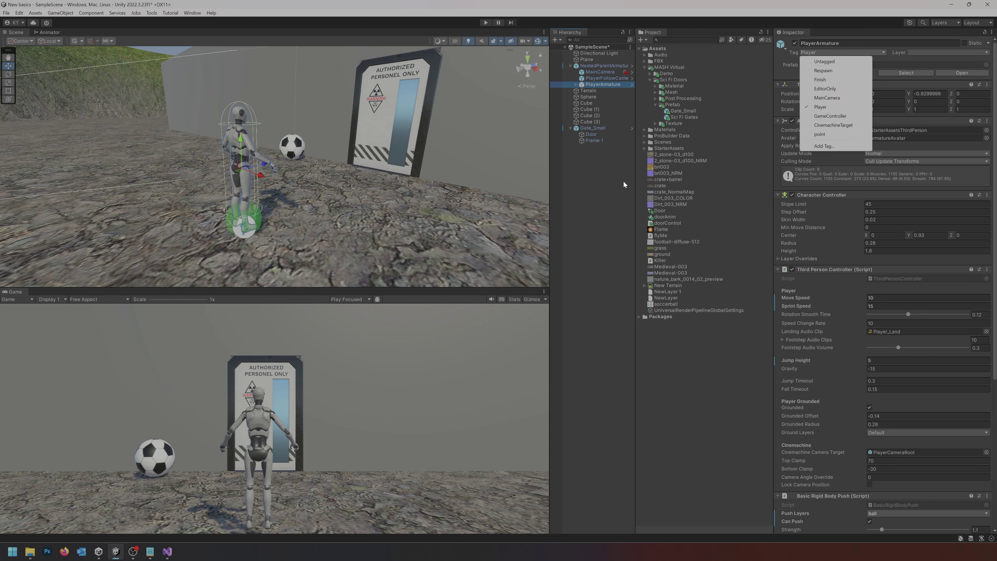
{"action": "left_click", "coordinate": [600, 179]}
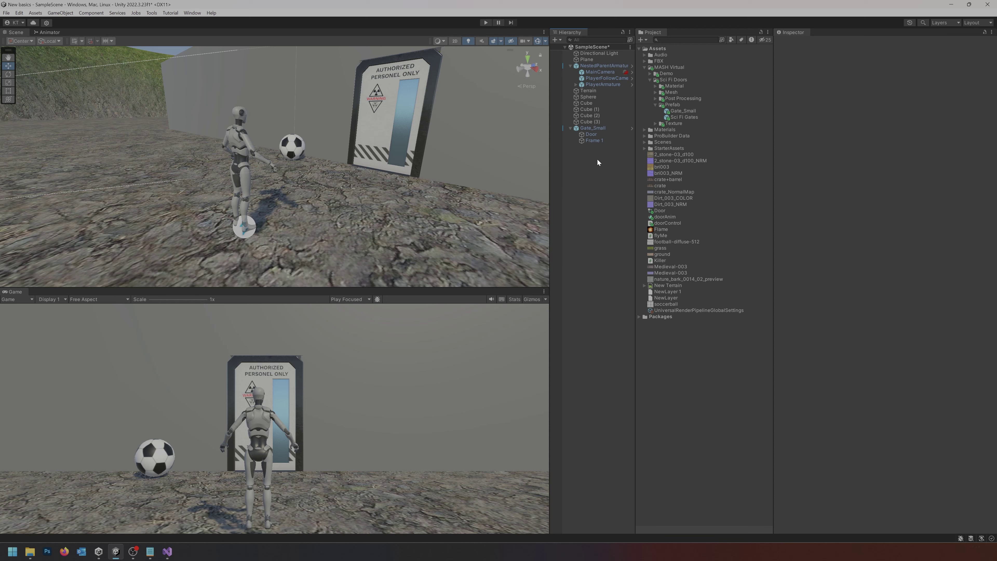
- Display the Door object's Animator graph, start Play mode, and run the character around in front of the gate
{"action": "left_click", "coordinate": [49, 32]}
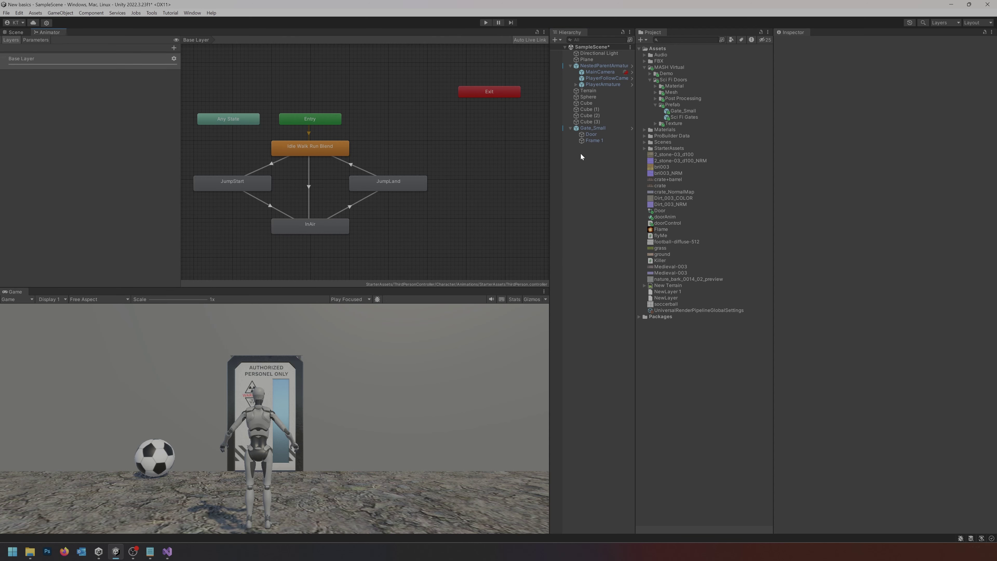
{"action": "left_click", "coordinate": [591, 134]}
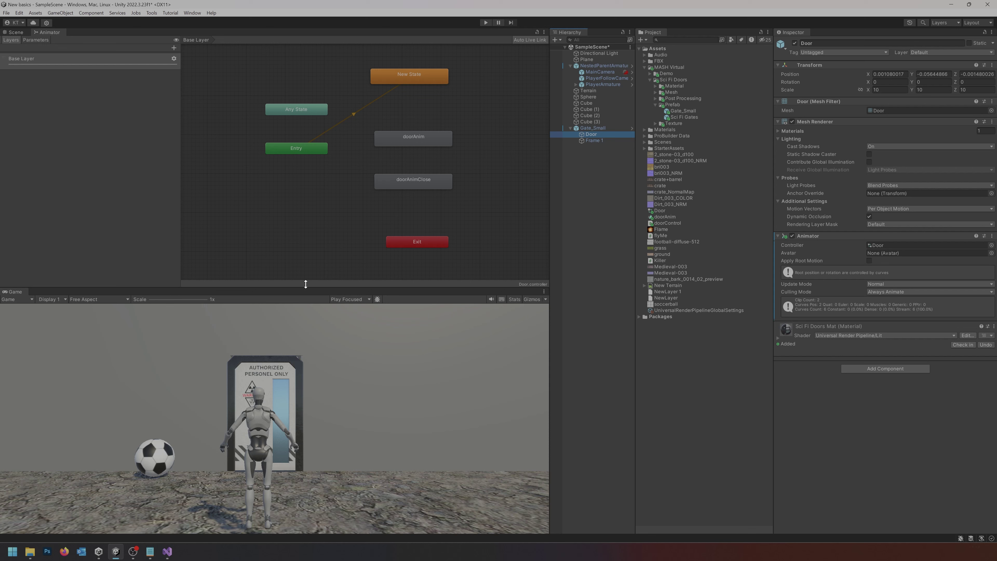
{"action": "key", "text": "ctrl+p"}
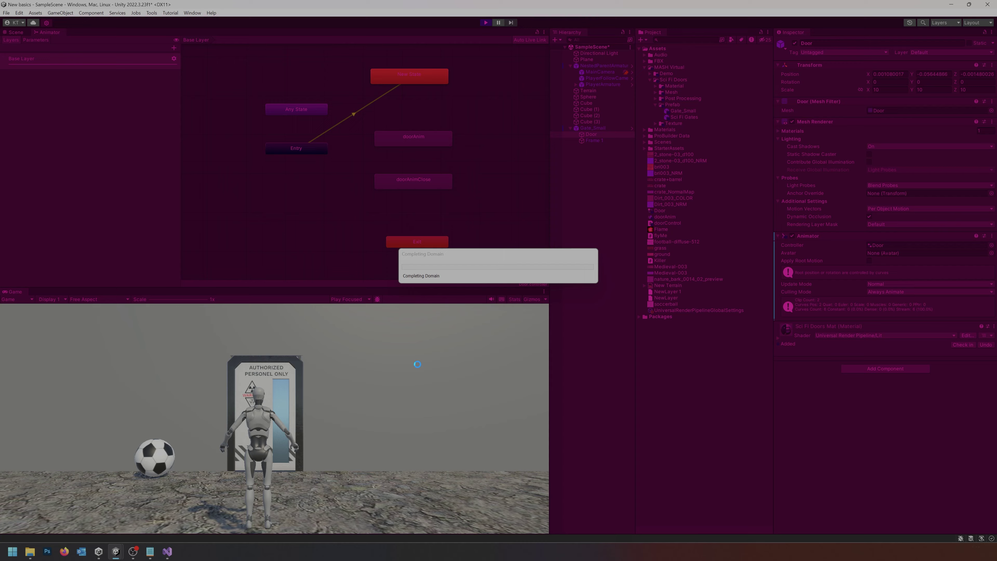
{"action": "key", "text": "s"}
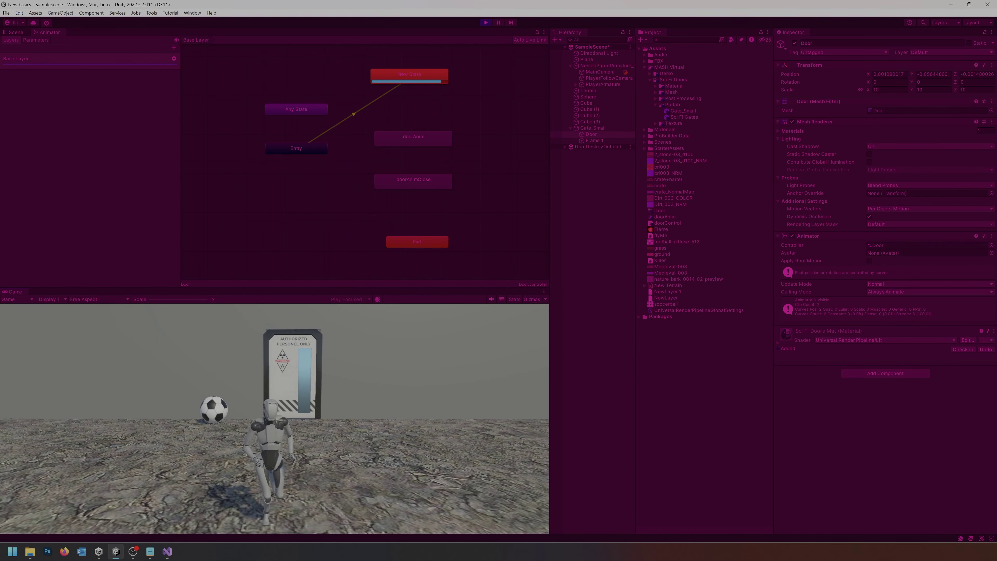
{"action": "key", "text": "d"}
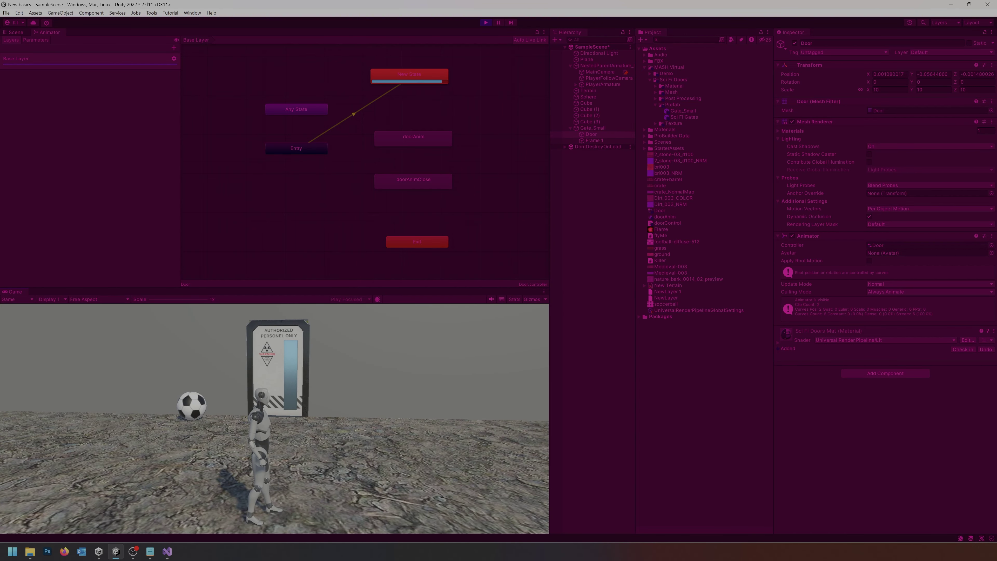
{"action": "key", "text": "shift+a"}
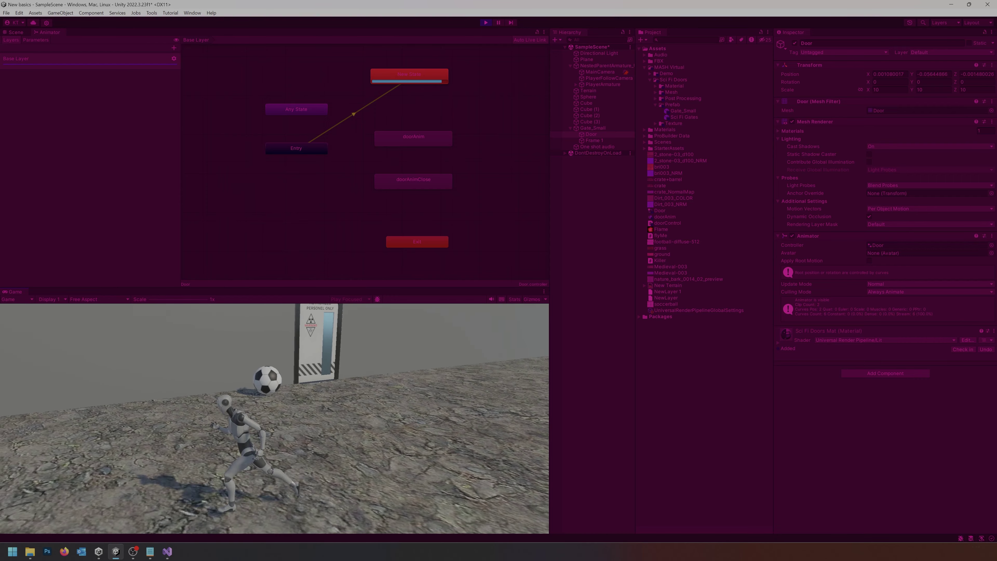
{"action": "key", "text": "shift+s"}
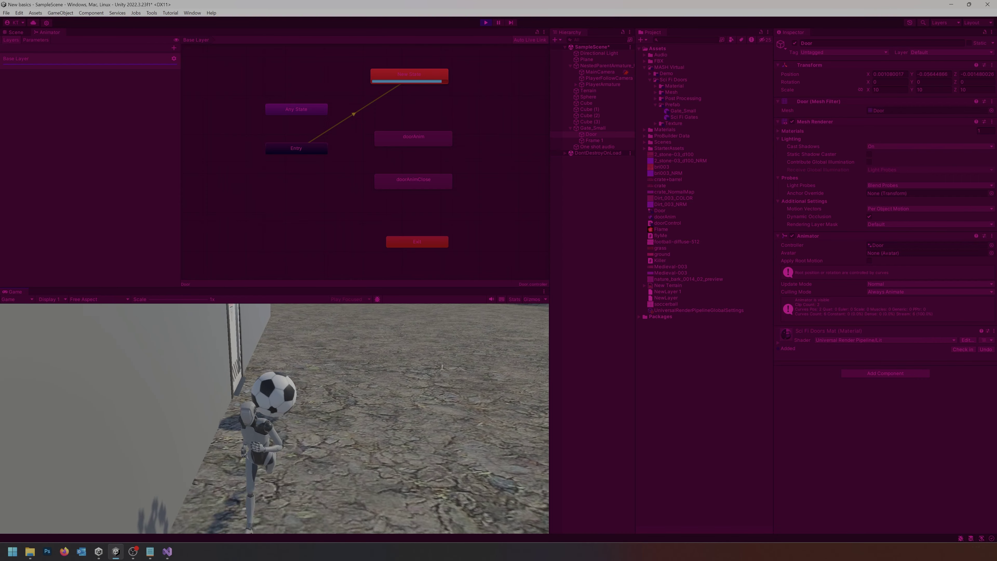
{"action": "key", "text": "d"}
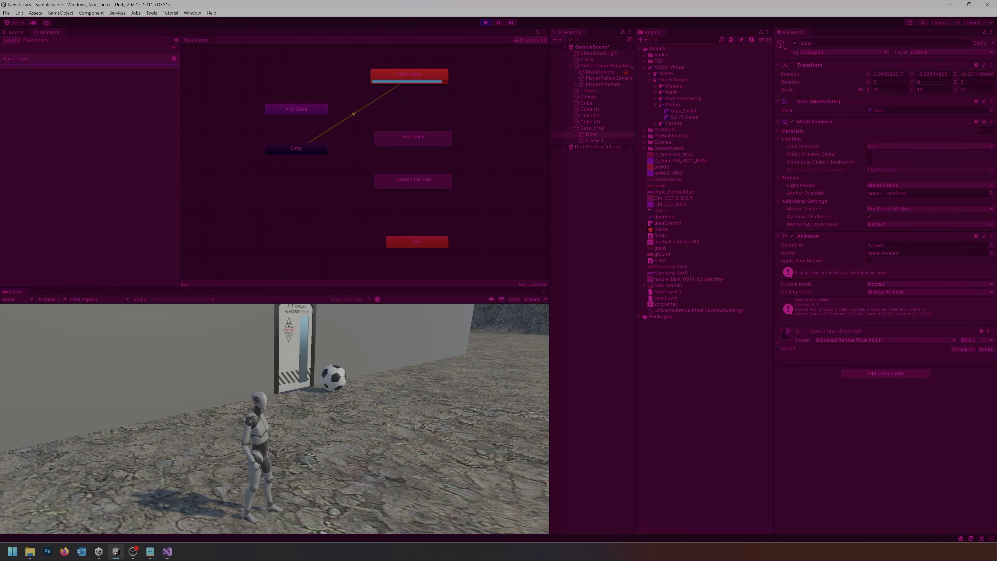
{"action": "key", "text": "shift+d"}
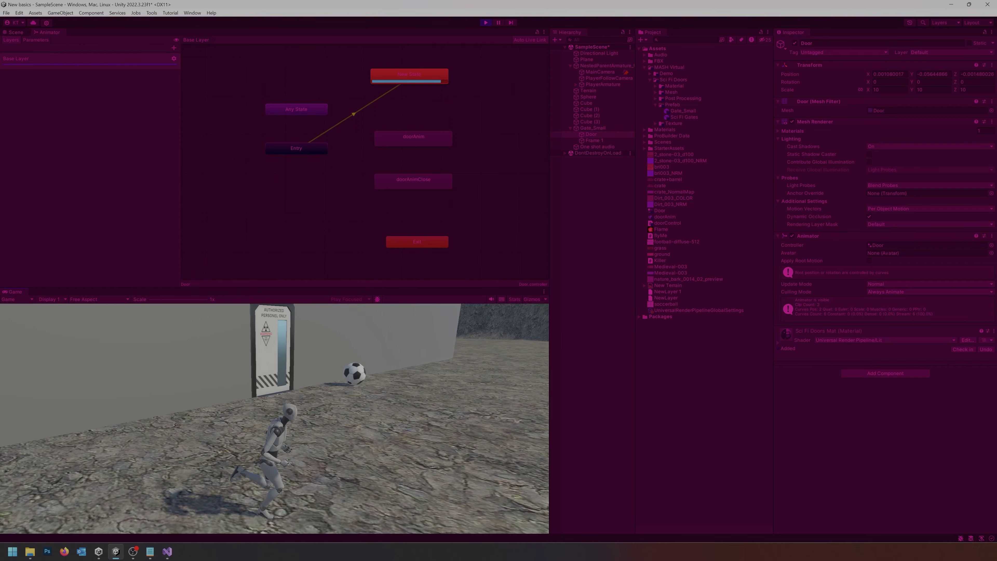
- Move the character repeatedly into and out of the gate's trigger area and through the doorway to test opening and closing
{"action": "key", "text": "w"}
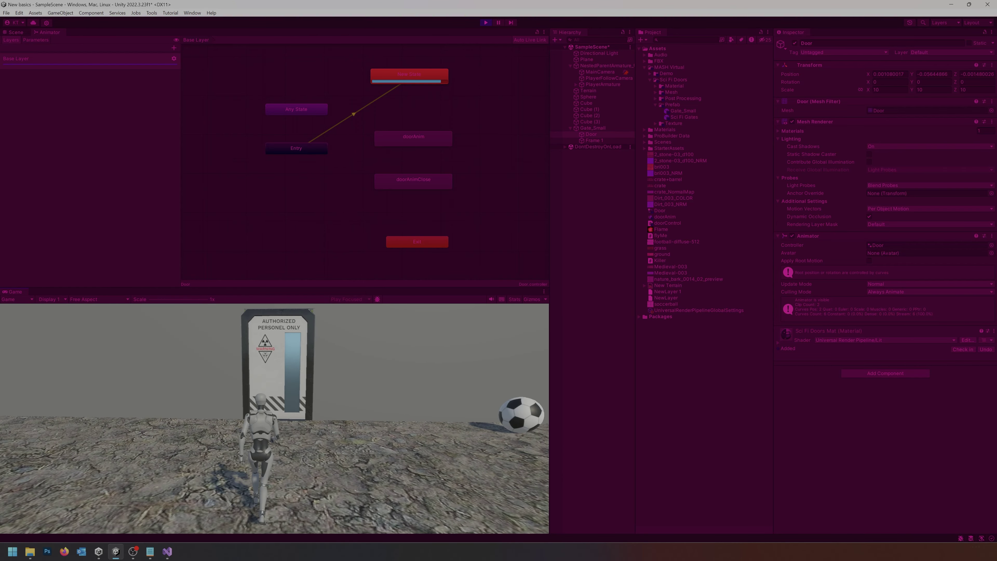
{"action": "key", "text": "w"}
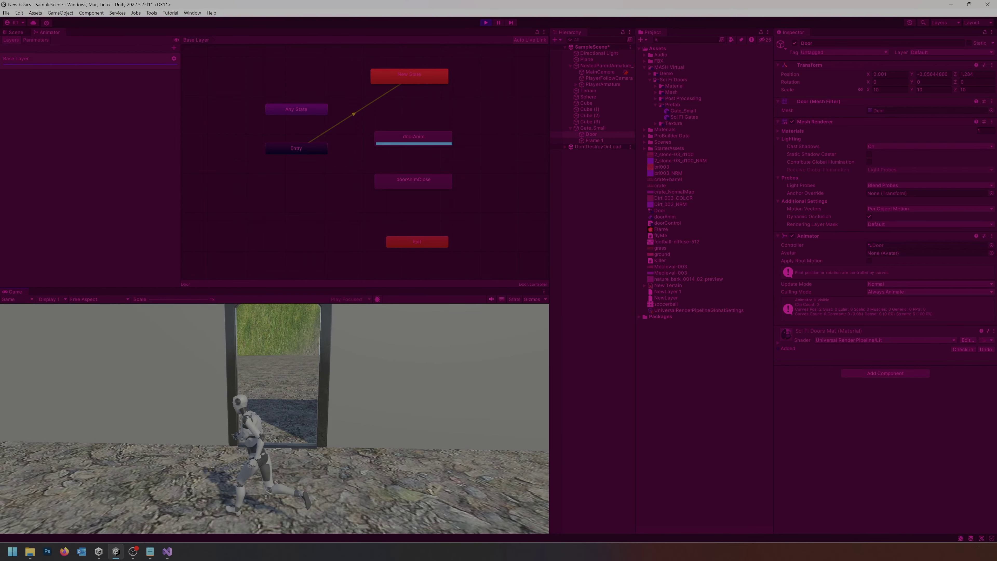
{"action": "key", "text": "s"}
{"action": "key", "text": "w"}
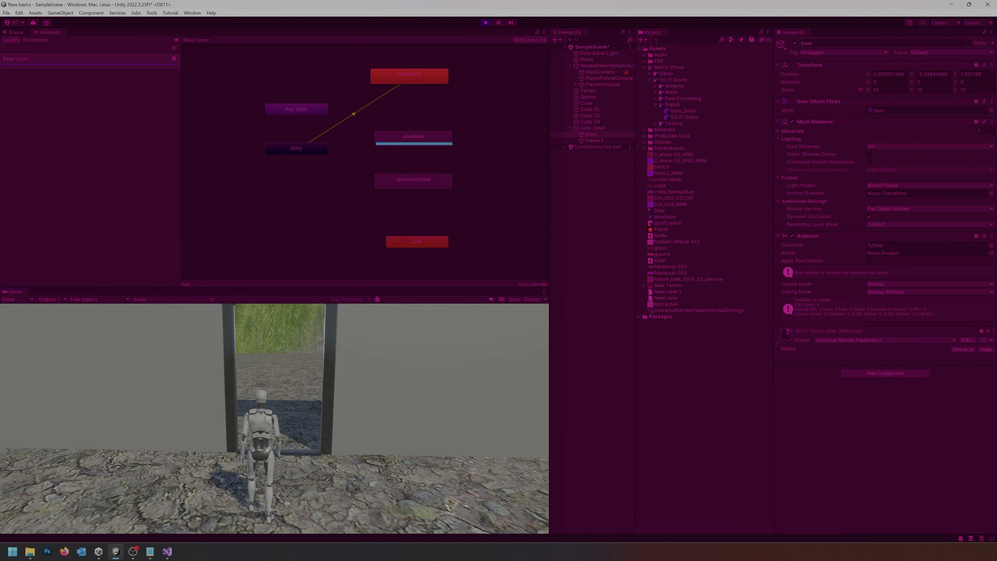
{"action": "key", "text": "s"}
{"action": "key", "text": "w"}
{"action": "key", "text": "s"}
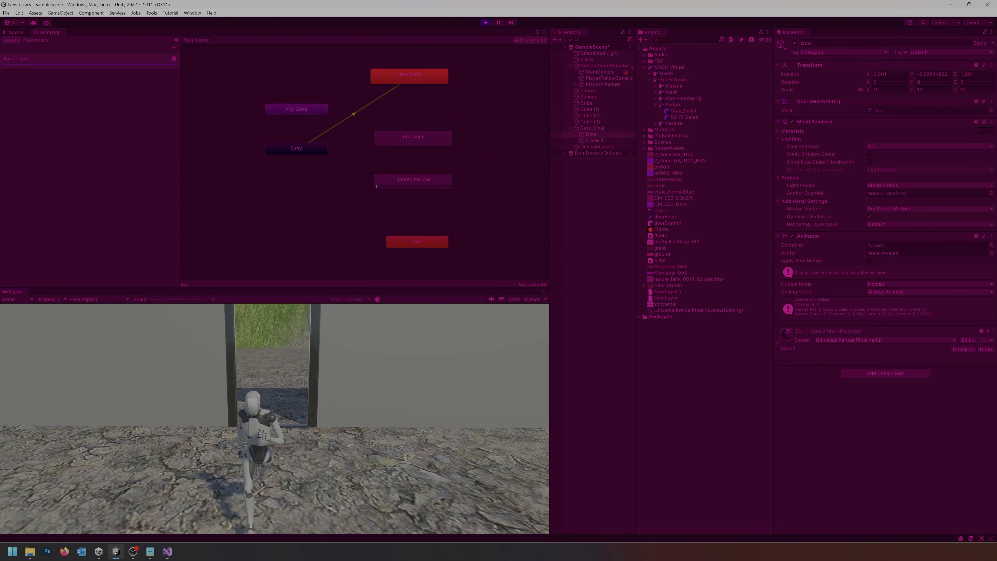
{"action": "key", "text": "w"}
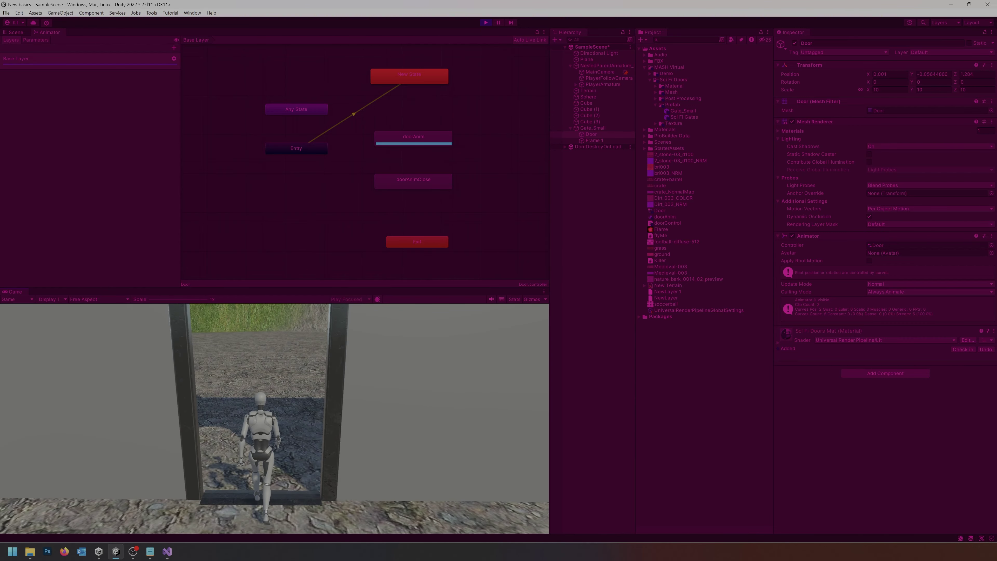
{"action": "key", "text": "w"}
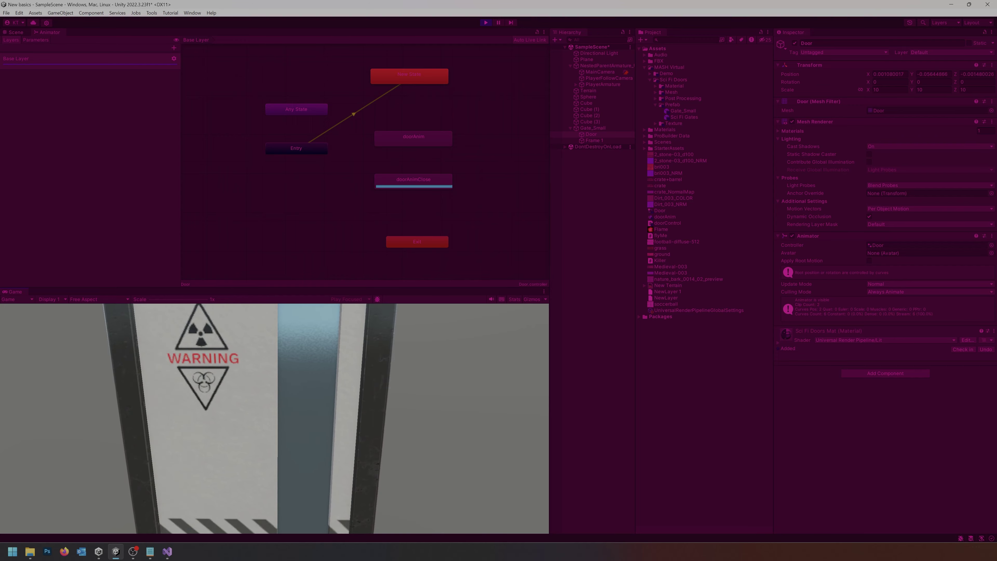
- Move the character back and forth across the gate's trigger once more to test the door, and stop Play mode
{"action": "key", "text": "s"}
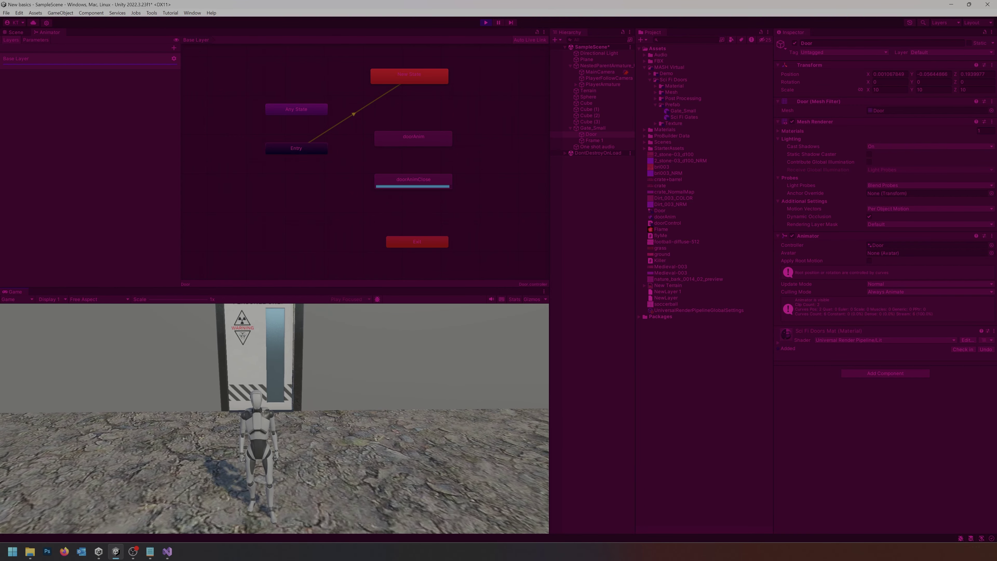
{"action": "key", "text": "w"}
{"action": "key", "text": "a"}
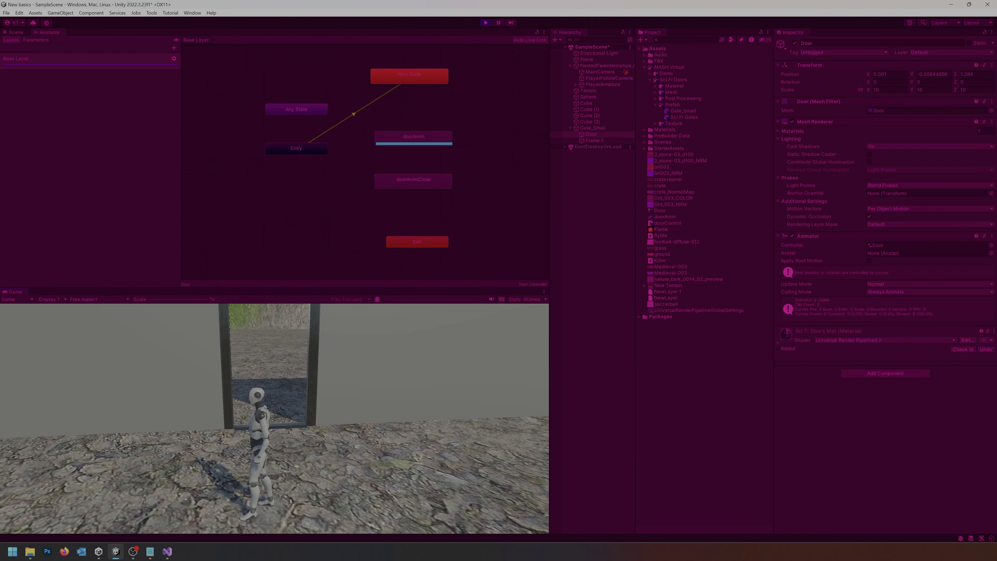
{"action": "key", "text": "s"}
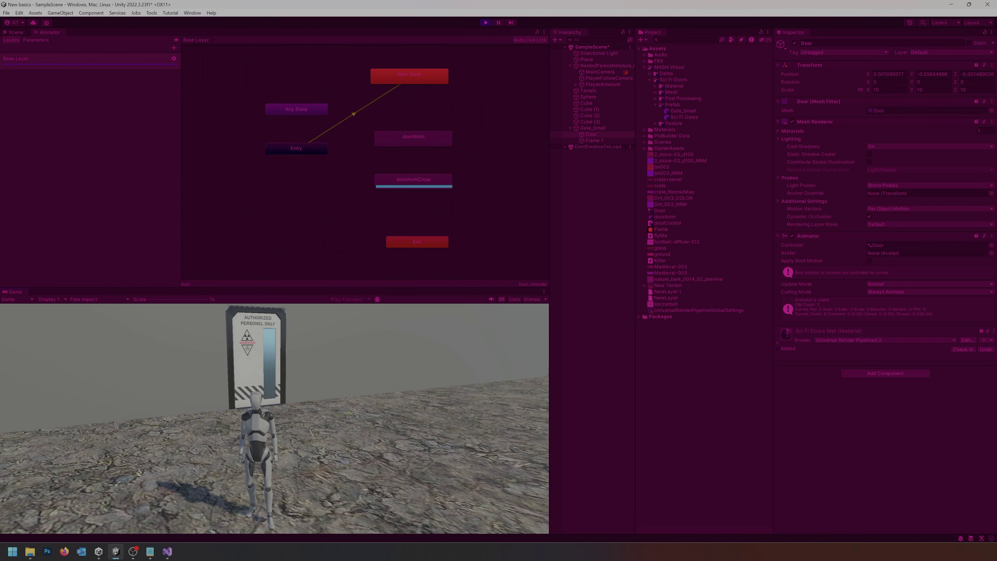
{"action": "key", "text": "ctrl+p"}
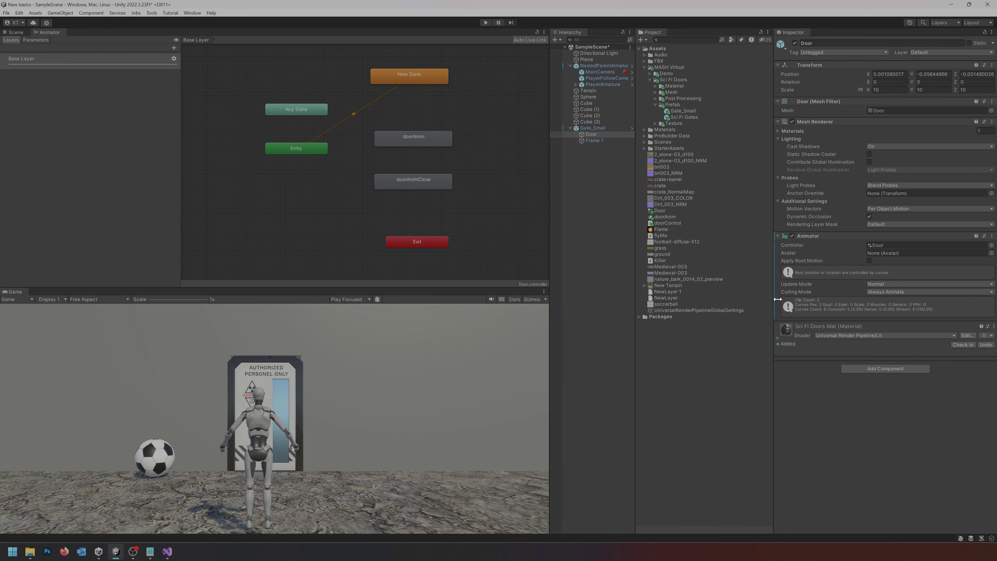
- In the doorControl script, declare a public bool named key and add "&& key == true" to the Player tag condition in OnTriggerEnter
{"action": "left_click", "coordinate": [172, 555]}
{"action": "key", "text": "ctrl+z"}
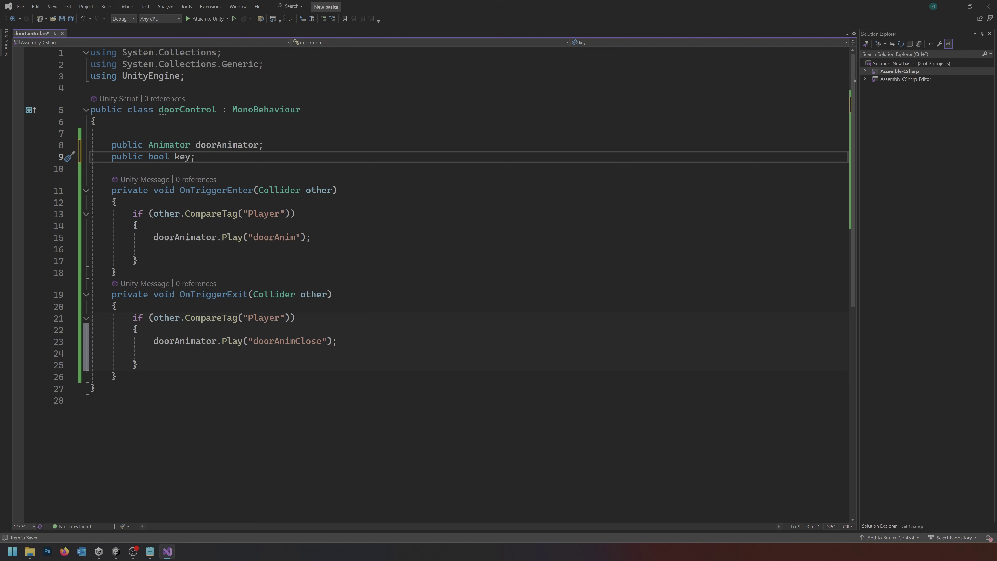
{"action": "left_click", "coordinate": [290, 214]}
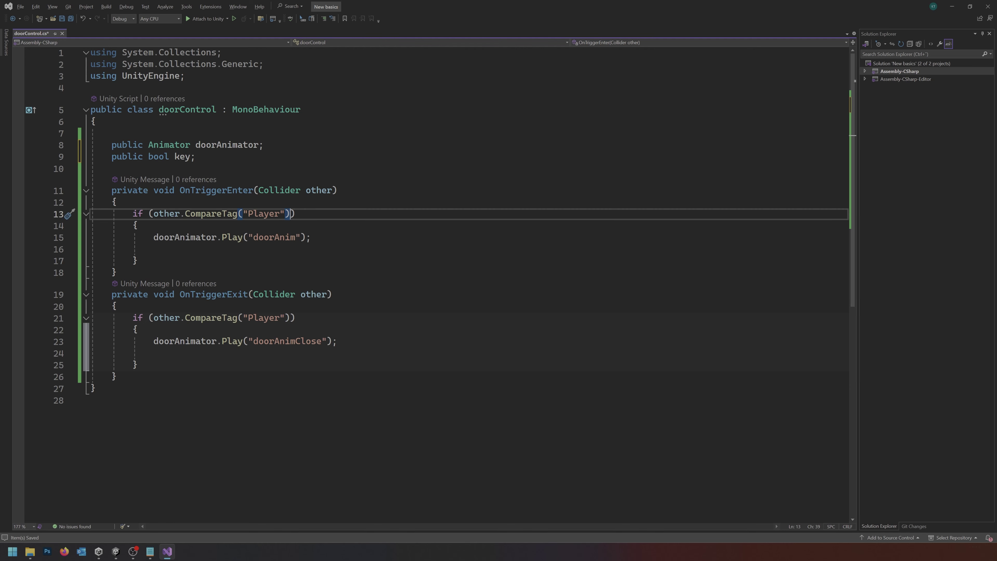
{"action": "type", "text": "&& key == true"}
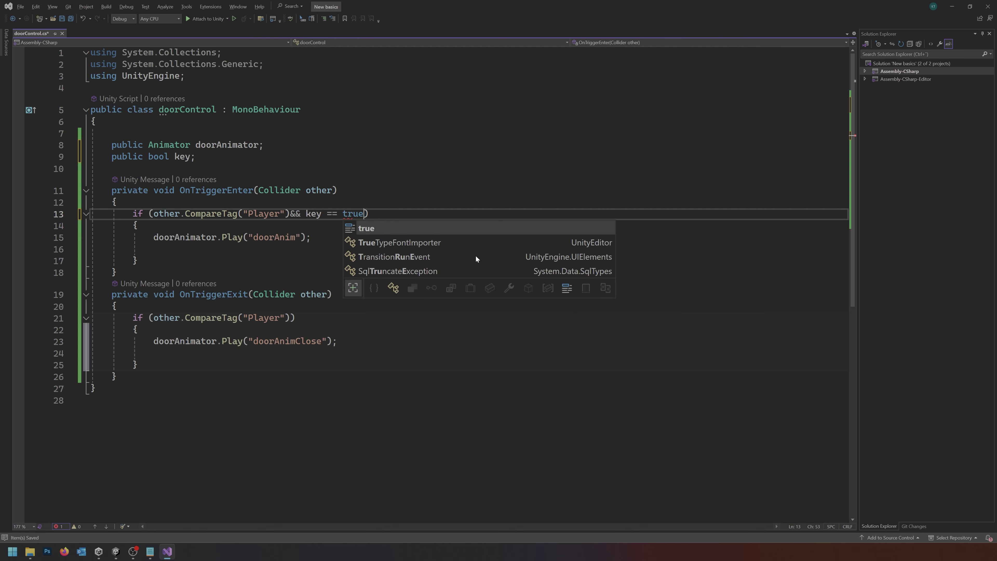
- Initialize the public bool key to false in its declaration in the doorControl script
{"action": "left_click", "coordinate": [112, 168]}
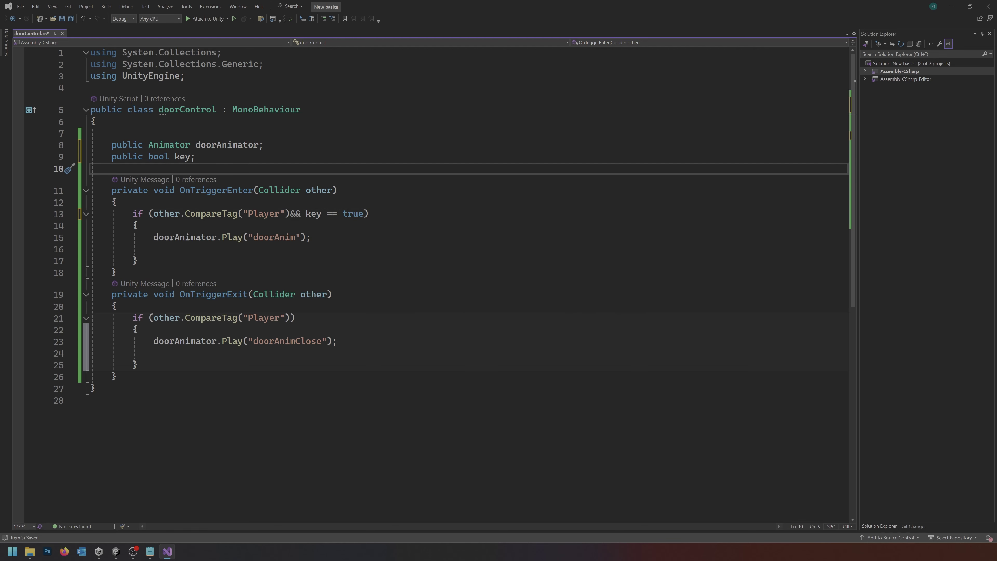
{"action": "left_click", "coordinate": [190, 157]}
{"action": "type", "text": "= "}
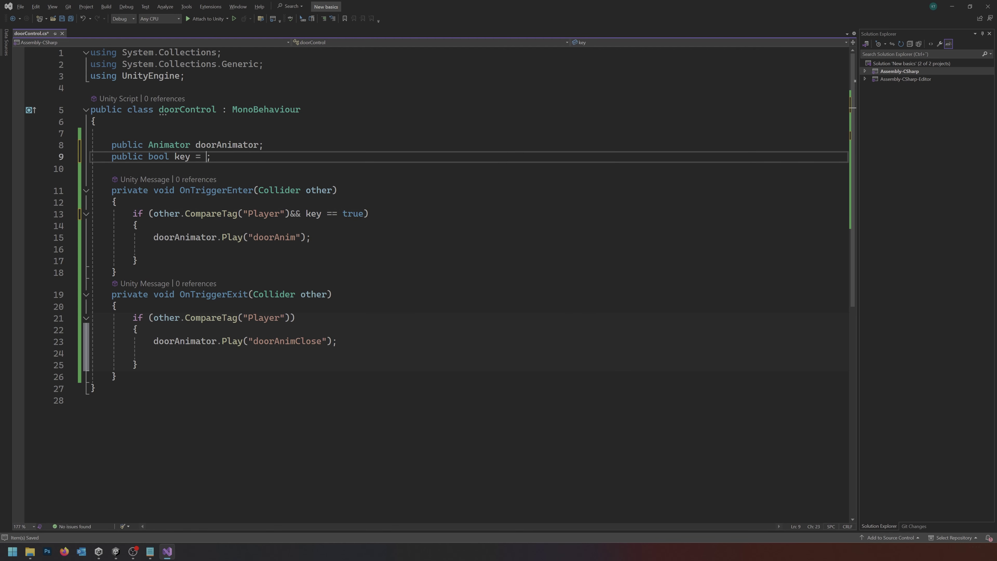
{"action": "type", "text": "fal"}
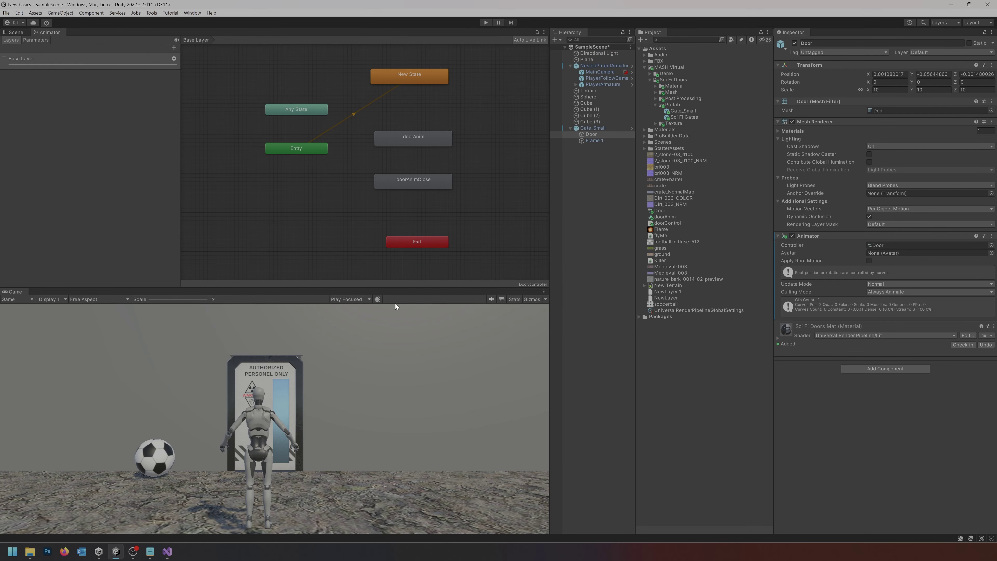
- Start Play mode in Unity and run the character up to and away from the gate to test it without the key
{"action": "left_click", "coordinate": [486, 22]}
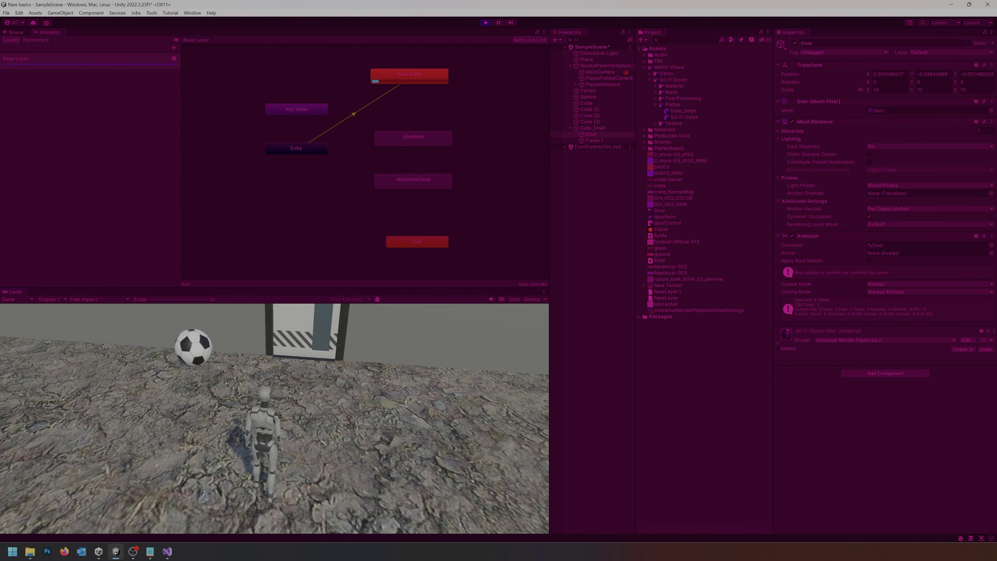
{"action": "key", "text": "w"}
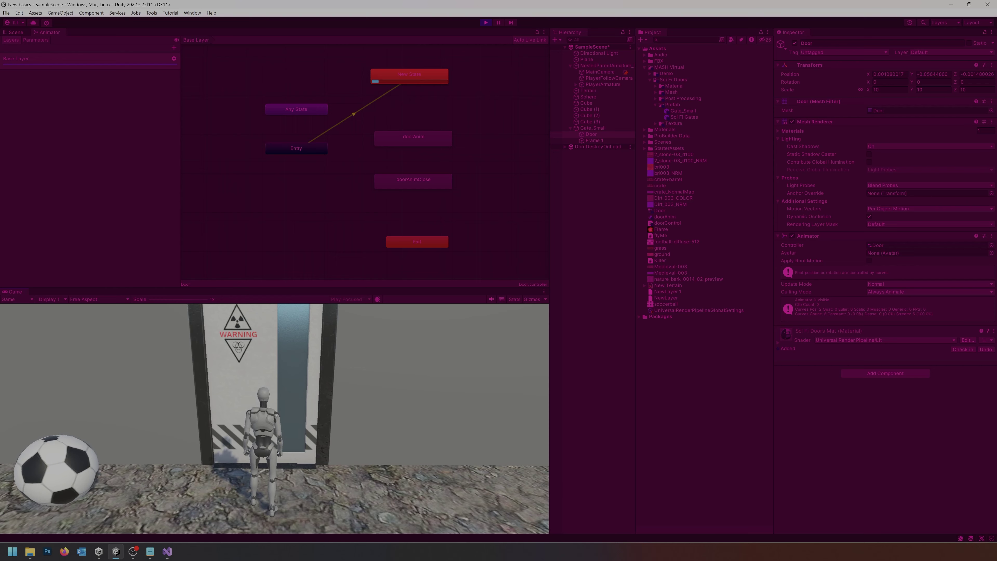
{"action": "key", "text": "s"}
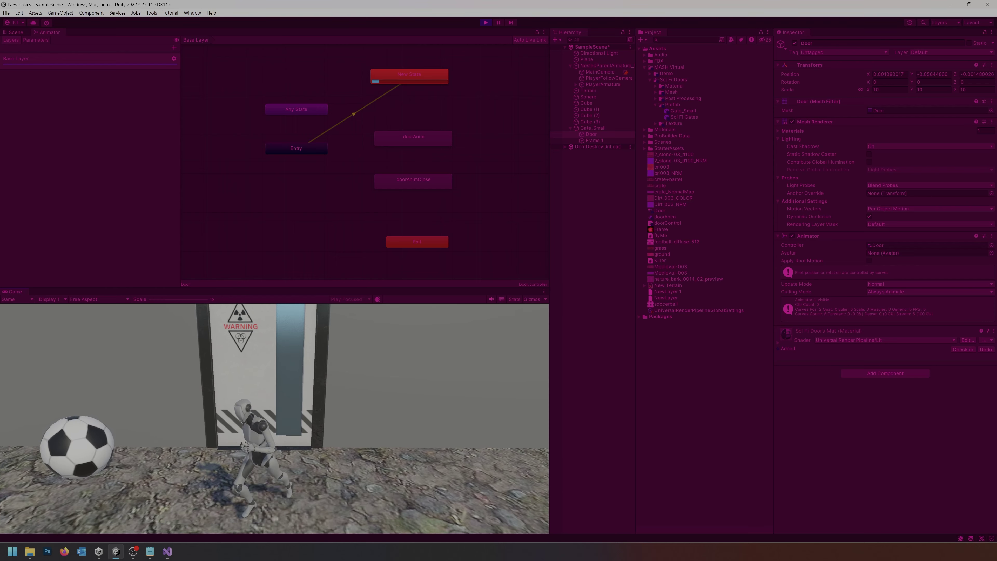
{"action": "key", "text": "w"}
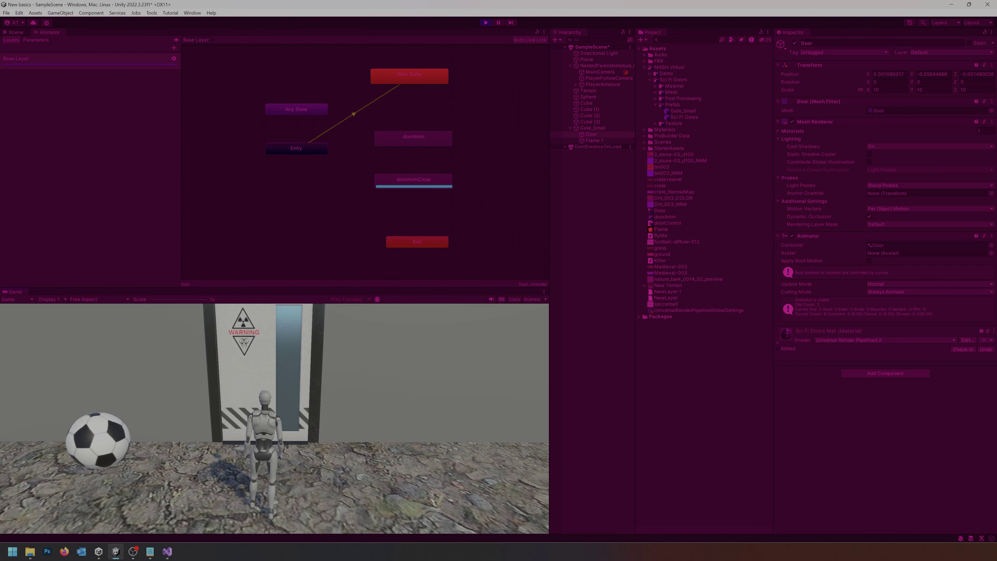
{"action": "key", "text": "d"}
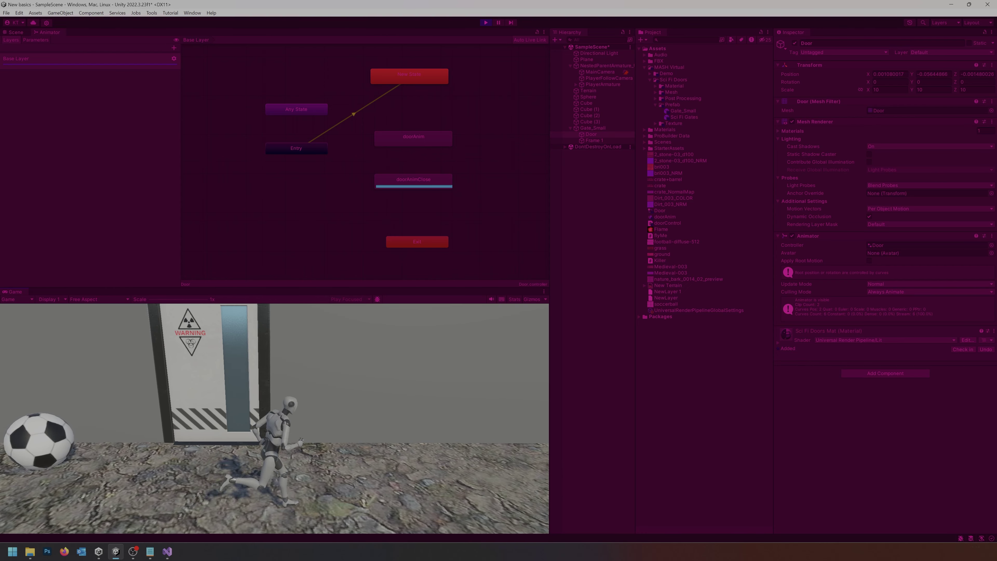
{"action": "key", "text": "s"}
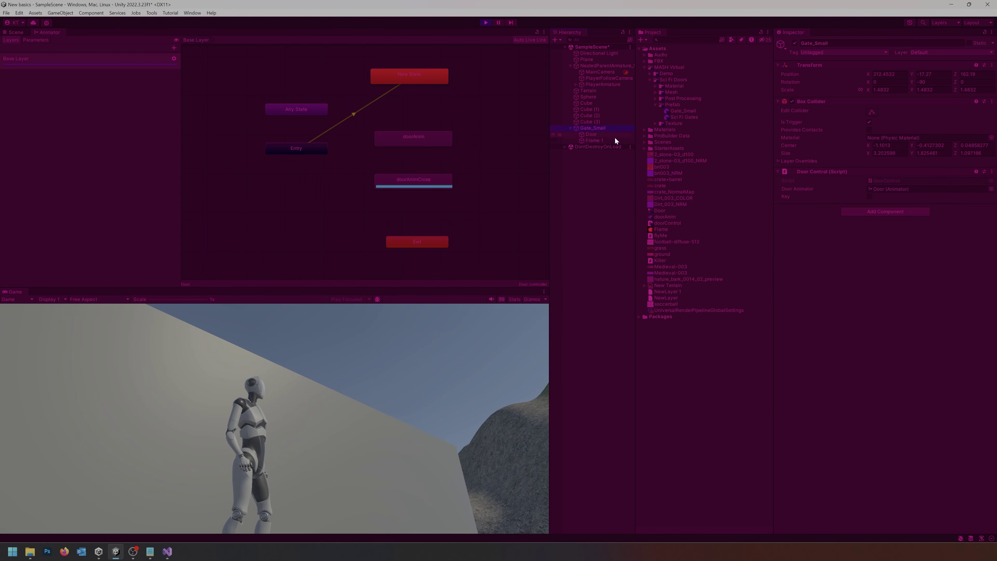
- Enable Key in Gate_Small's Door Control component while the game is running, and return control to the game
{"action": "left_click", "coordinate": [869, 197]}
{"action": "left_click", "coordinate": [870, 197]}
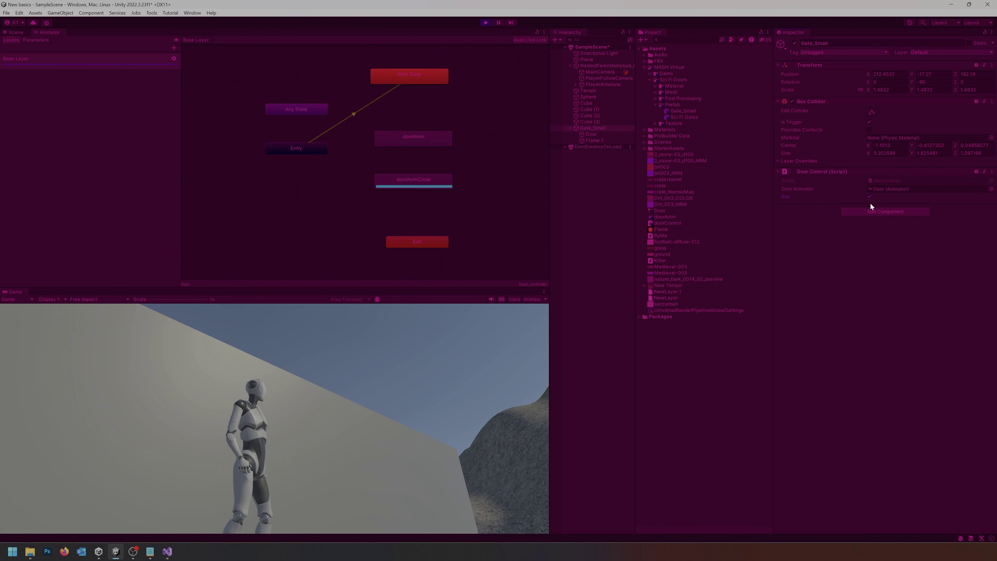
{"action": "left_click", "coordinate": [460, 368]}
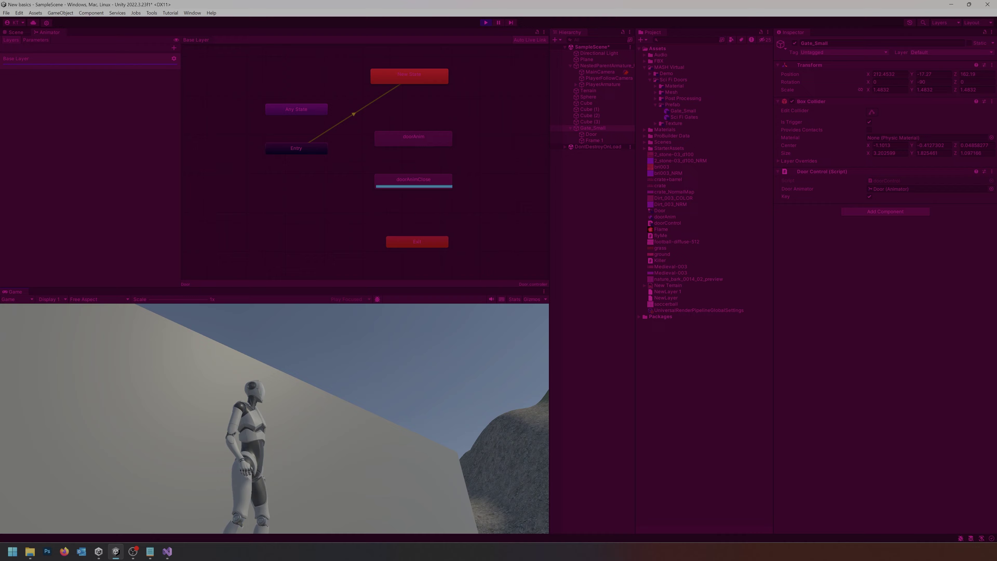
- Move the character in and out of the gate's trigger area to test the door with the key enabled, and stop Play mode
{"action": "key", "text": "w"}
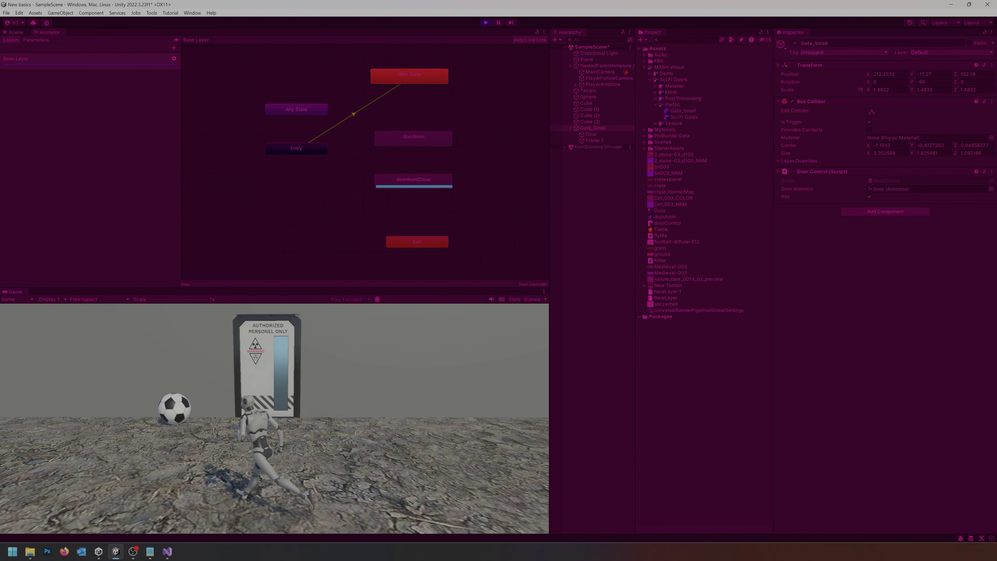
{"action": "key", "text": "s"}
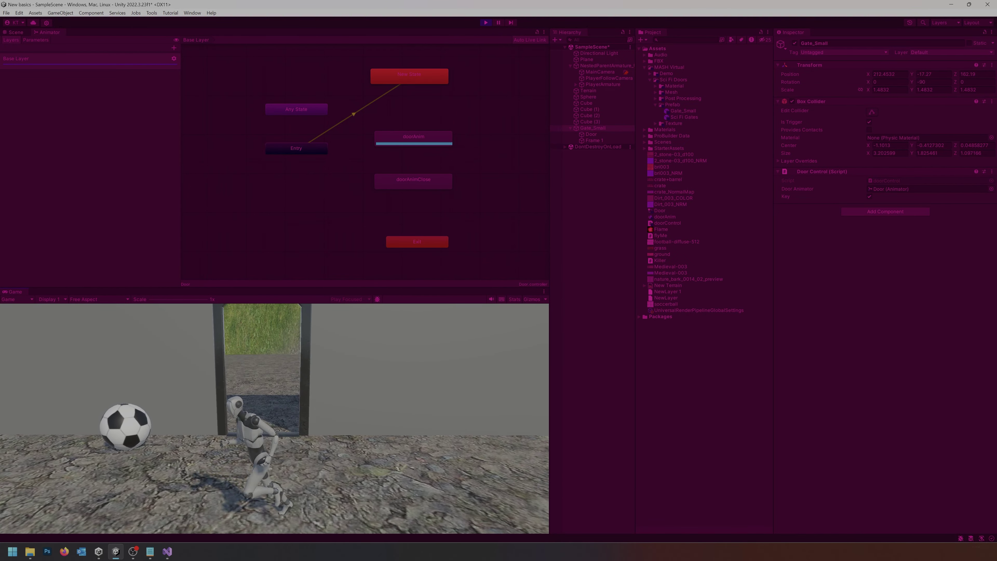
{"action": "key", "text": "w"}
{"action": "key", "text": "w"}
{"action": "key", "text": "s"}
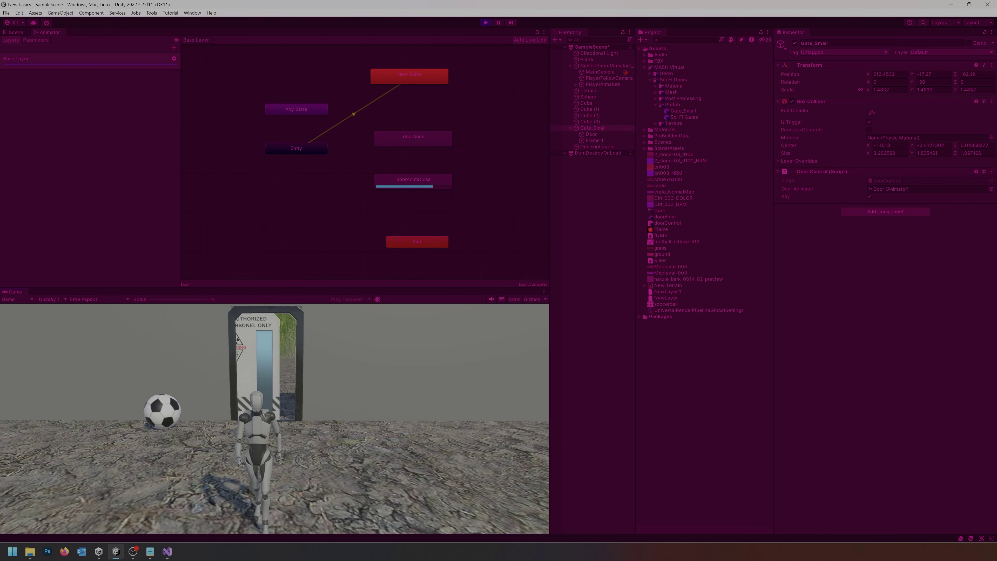
{"action": "key", "text": "d"}
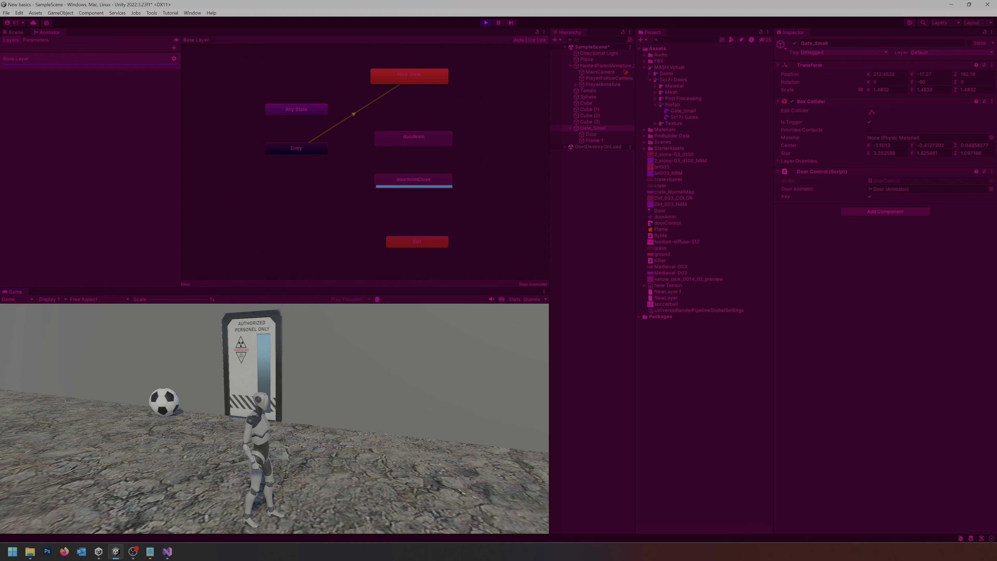
{"action": "key", "text": "ctrl+p"}
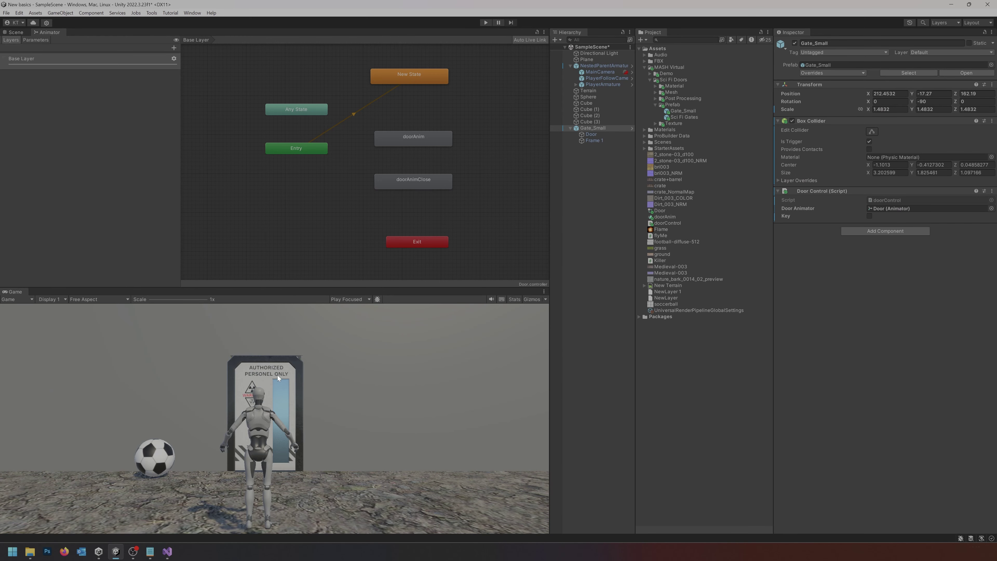
- Add a Box Collider component to the Door object inside Gate_Small
{"action": "left_click", "coordinate": [591, 134]}
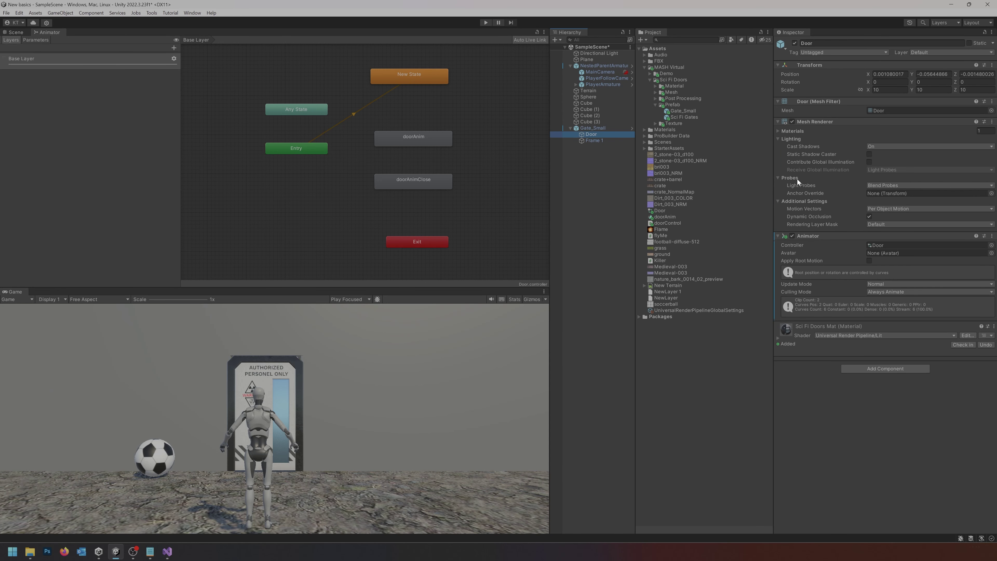
{"action": "left_click", "coordinate": [880, 369]}
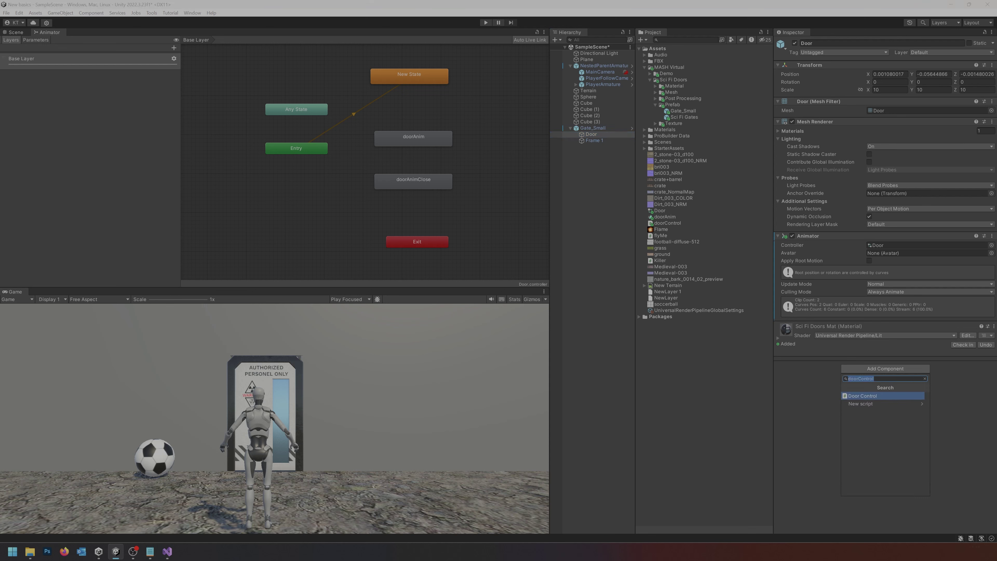
{"action": "type", "text": "bo"}
{"action": "key", "text": "Return"}
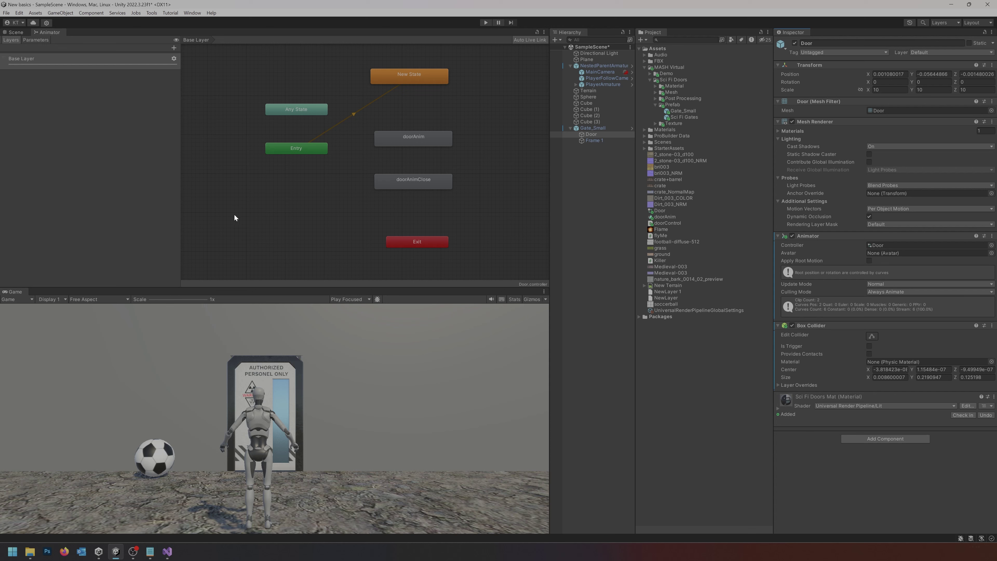
- Display the Scene view, start Play mode, and run the character repeatedly against the closed door to test its collider
{"action": "left_click", "coordinate": [21, 33]}
{"action": "key", "text": "ctrl+p"}
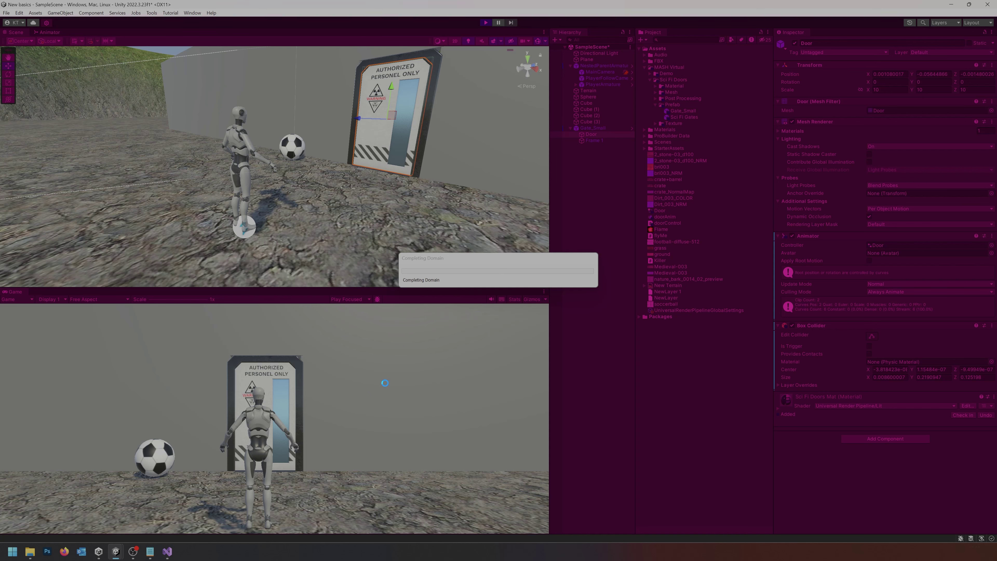
{"action": "key", "text": "shift+w"}
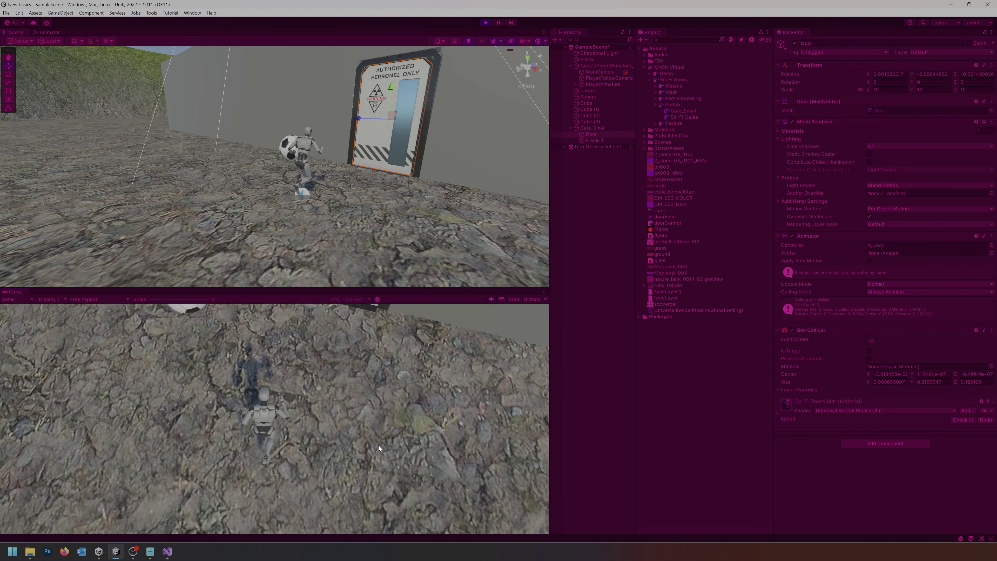
{"action": "key", "text": "w"}
{"action": "key", "text": "s"}
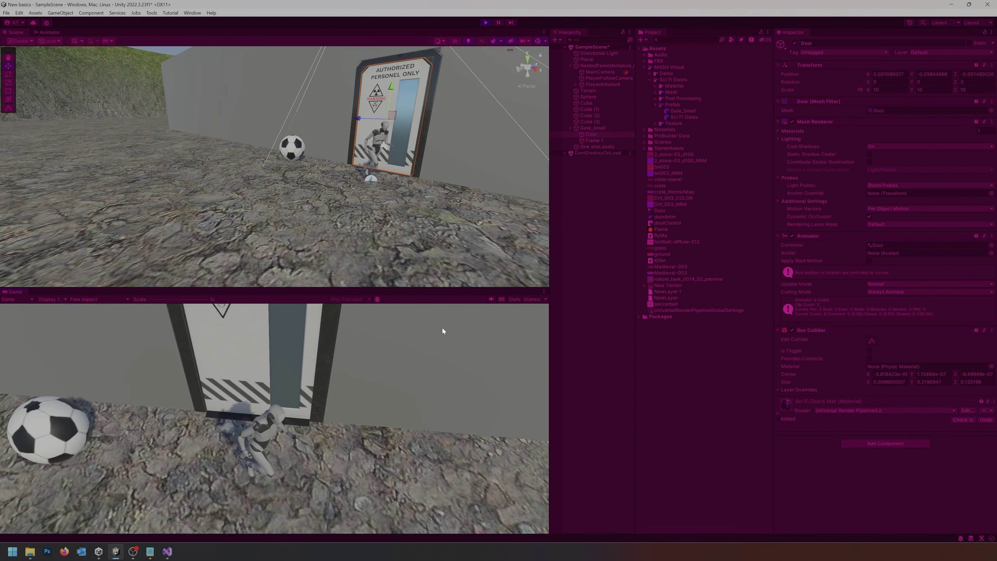
{"action": "key", "text": "w"}
{"action": "key", "text": "s"}
{"action": "key", "text": "w"}
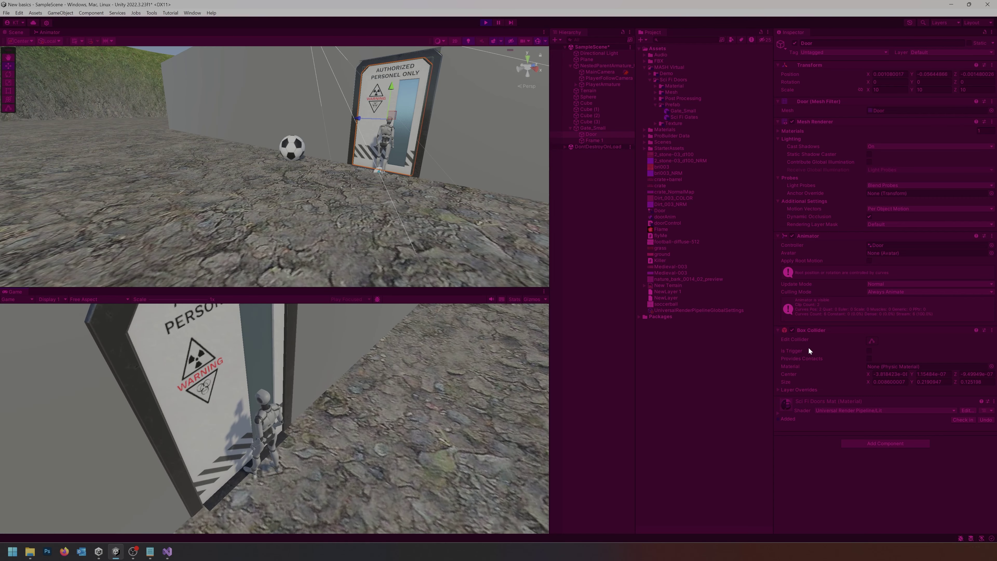
- Disable the Door's Box Collider during Play mode to compare how the character meets the door, and stop Play mode
{"action": "left_click", "coordinate": [792, 330]}
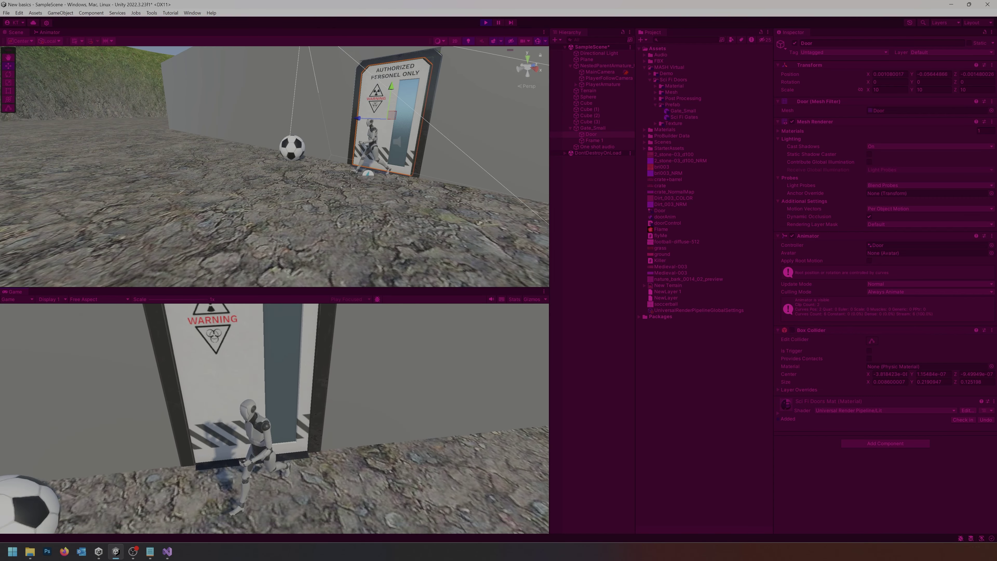
{"action": "key", "text": "ctrl+p"}
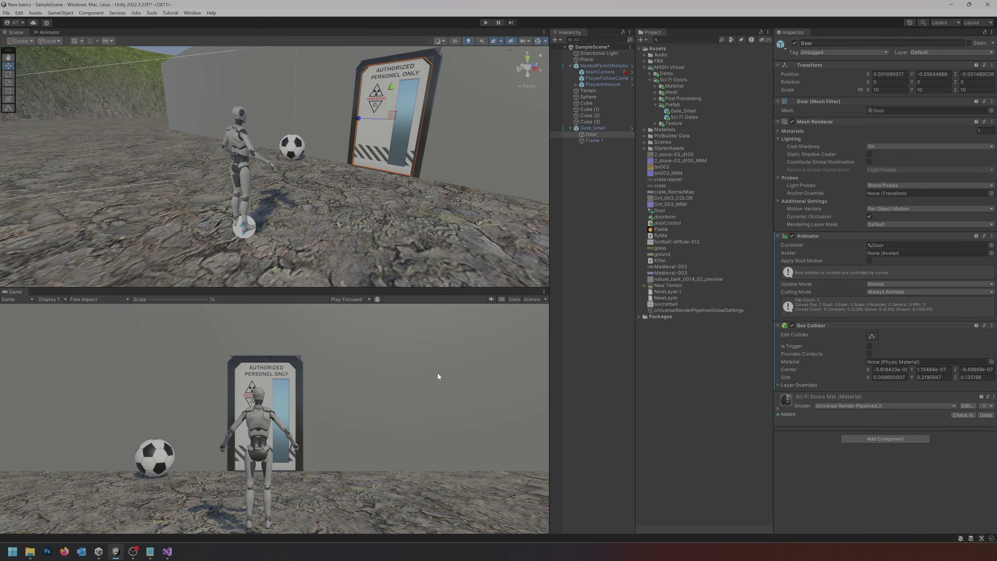